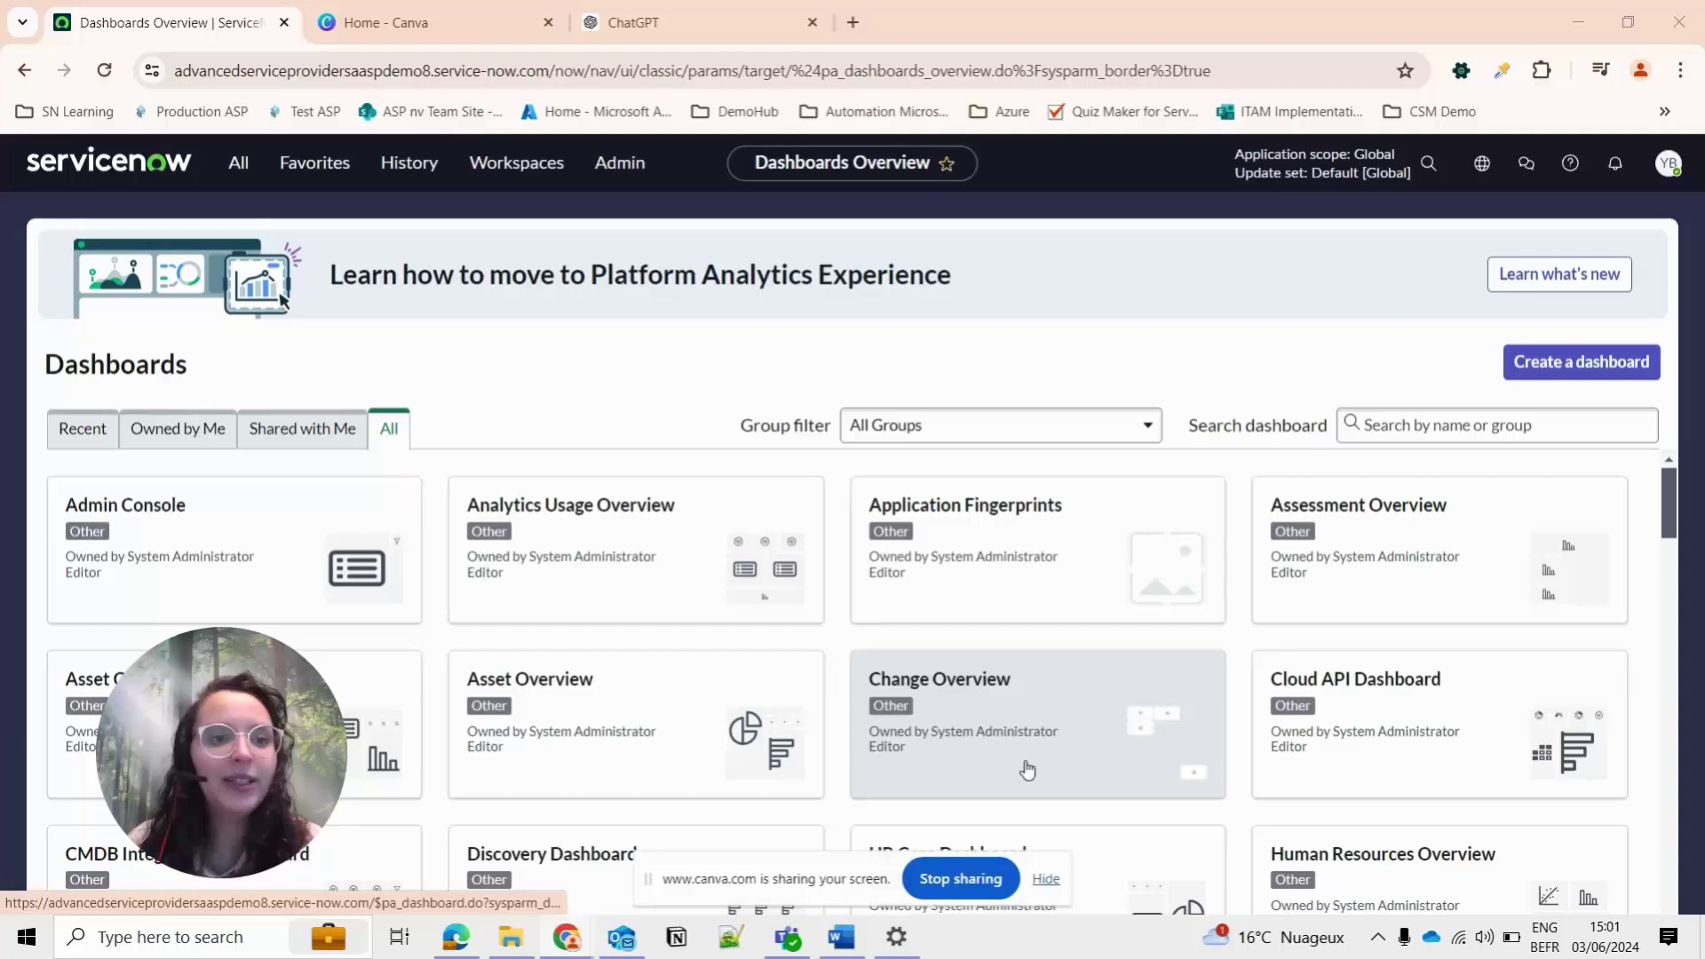
Step: Filter the All menu for 'integra' and open IntegrationHub - Import, listing 7 integrations
left_click(235, 183)
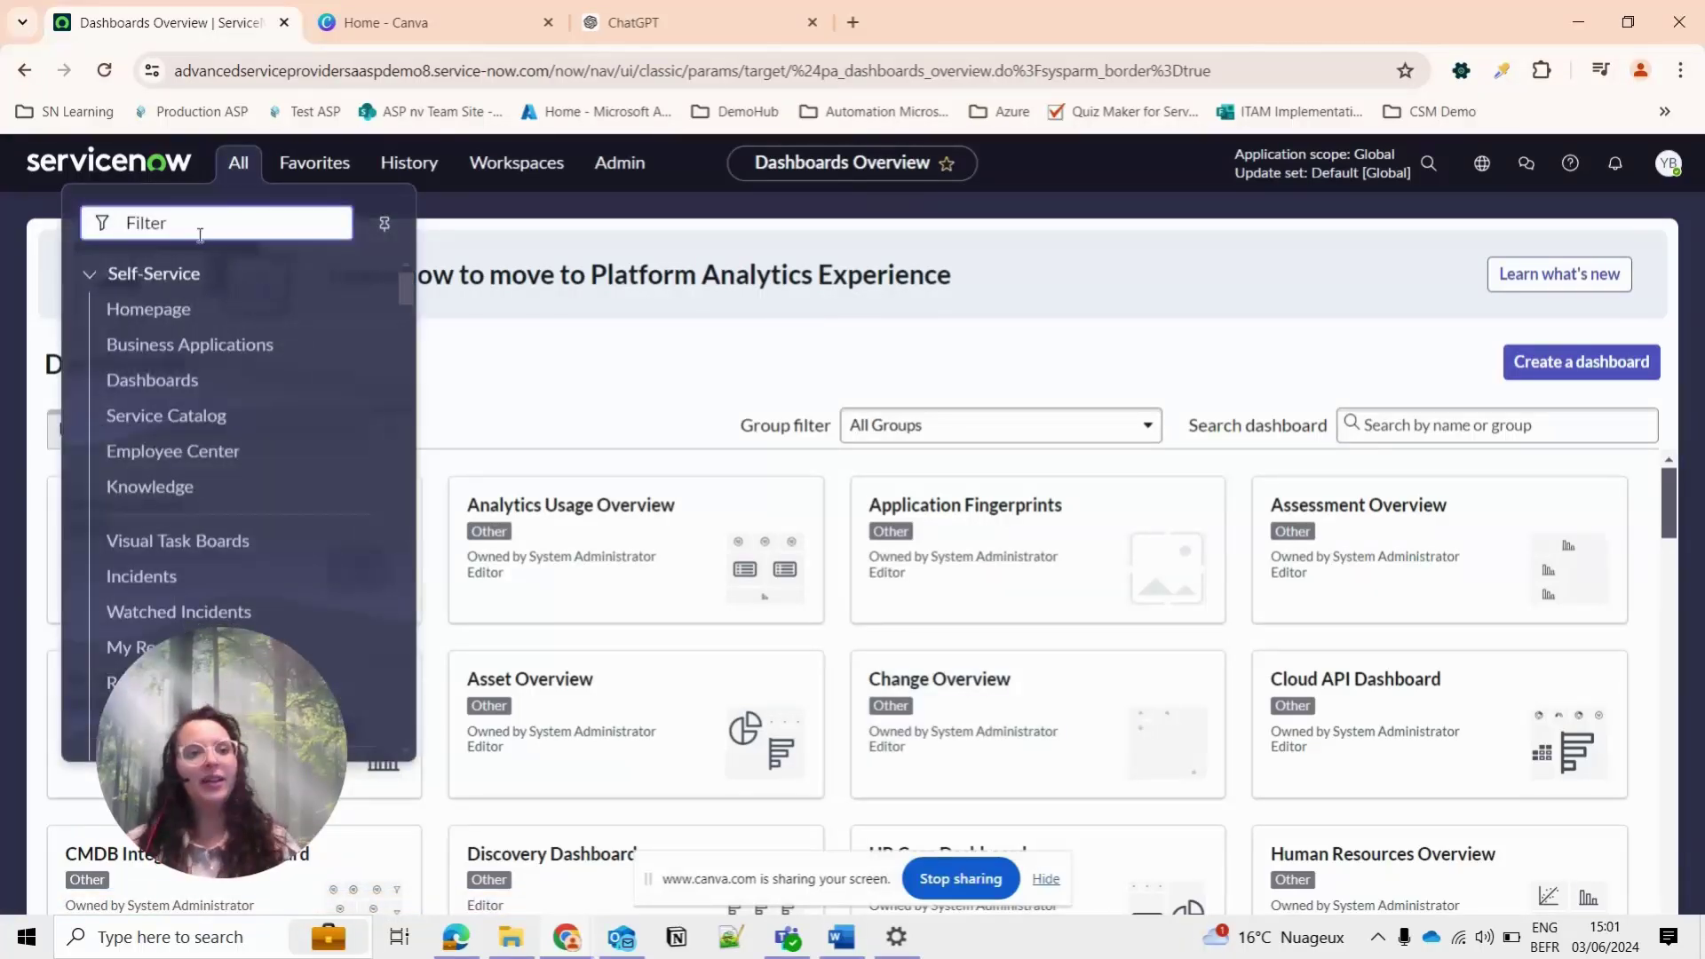
type("integra")
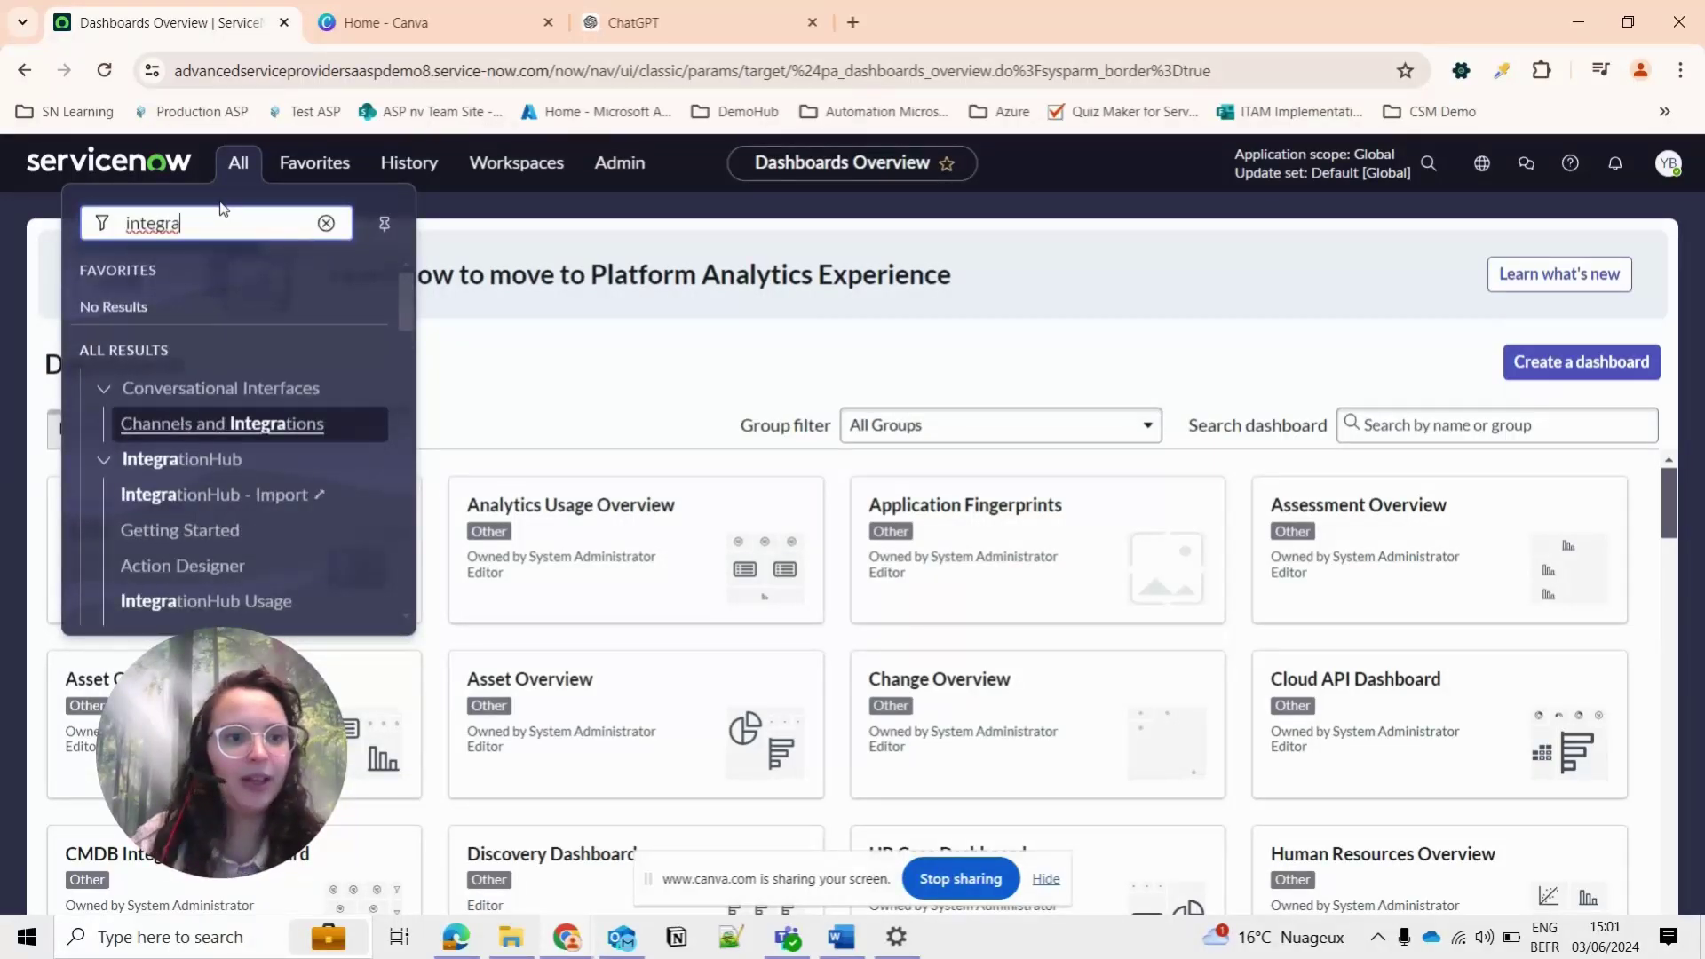
left_click(284, 506)
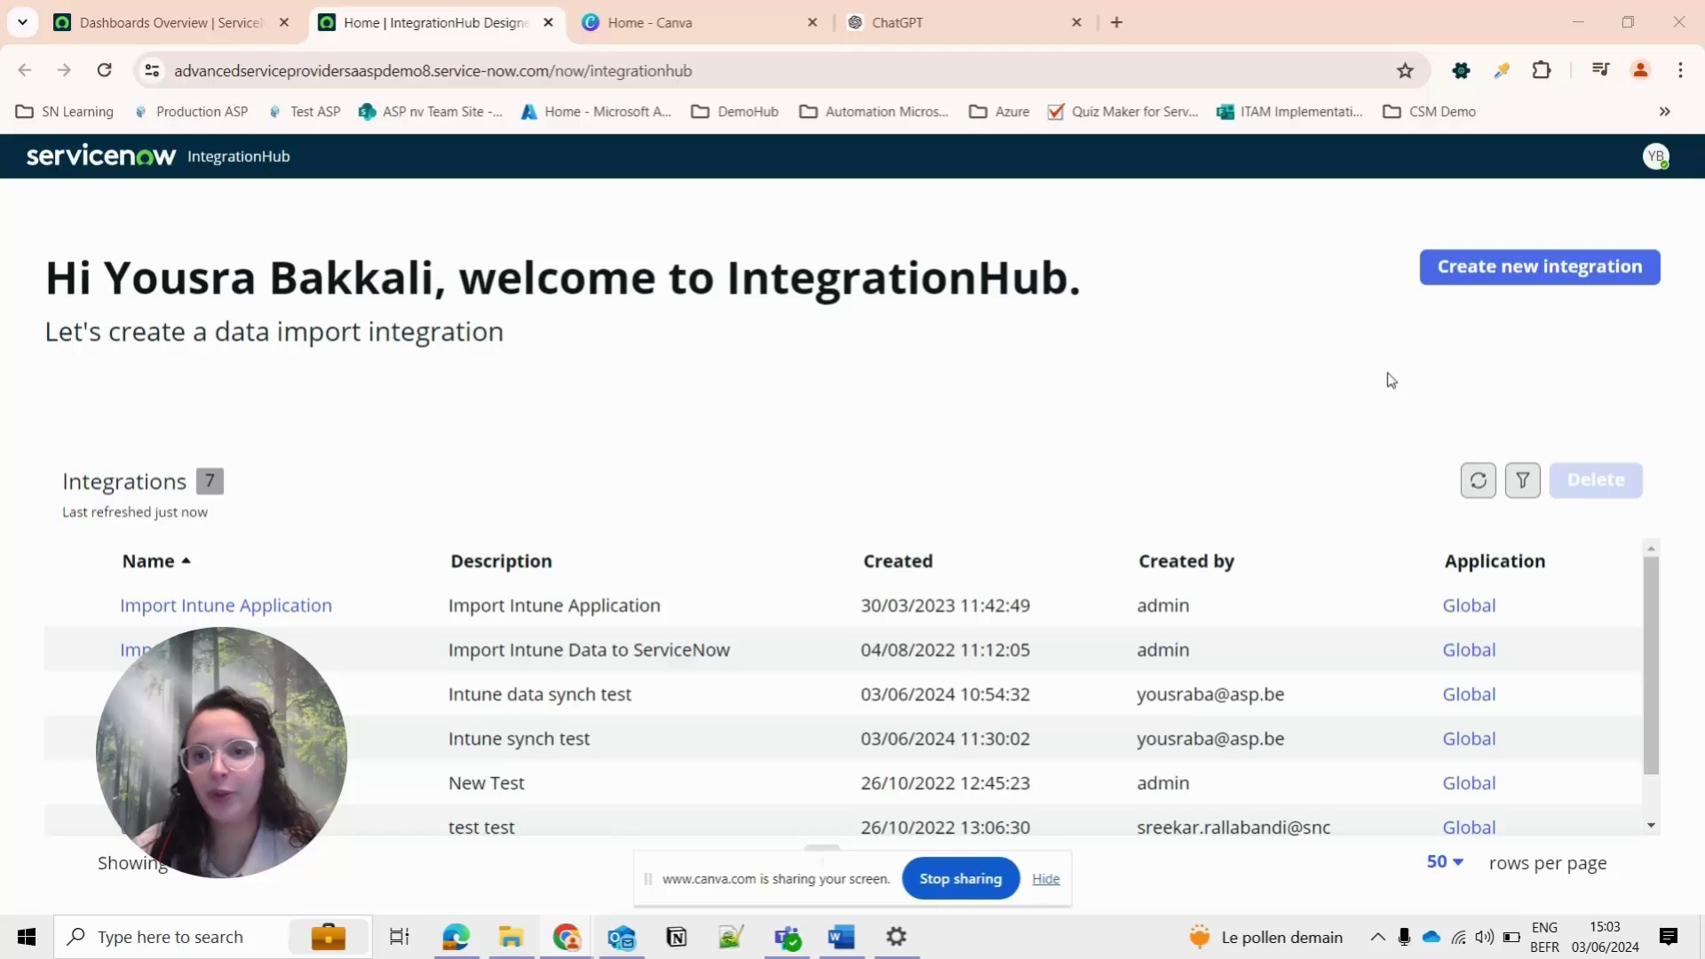
Step: Create integration 'Intune data demo', reusing the name as short description, and save
left_click(1577, 277)
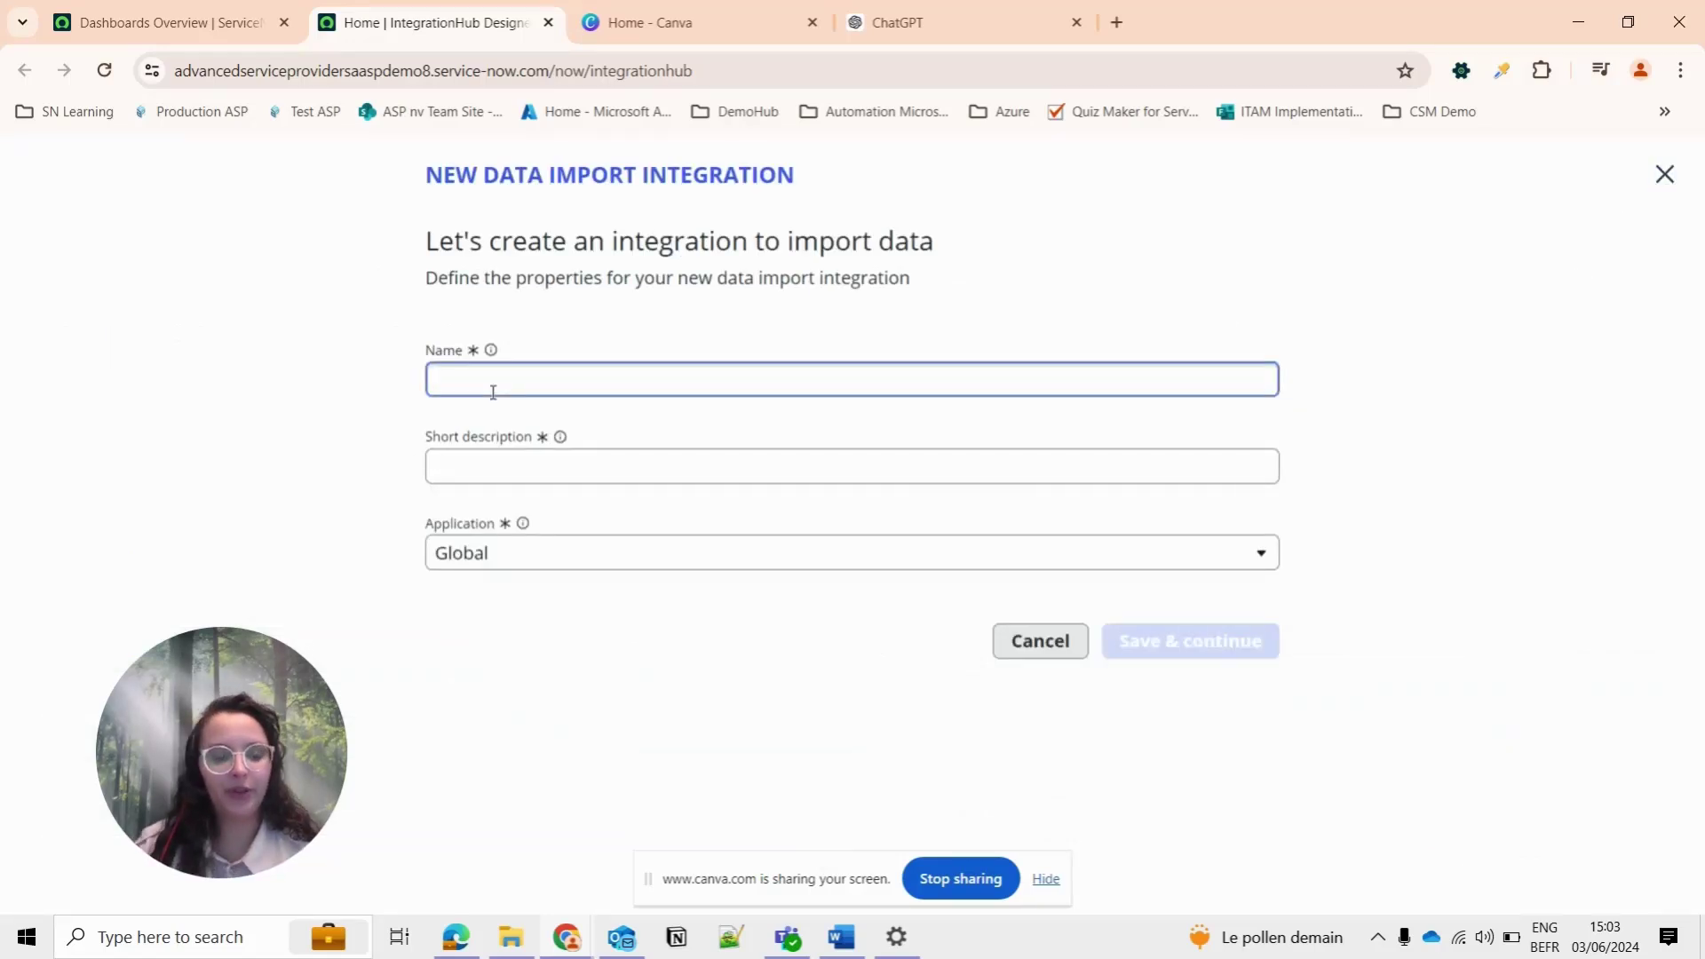
type("In")
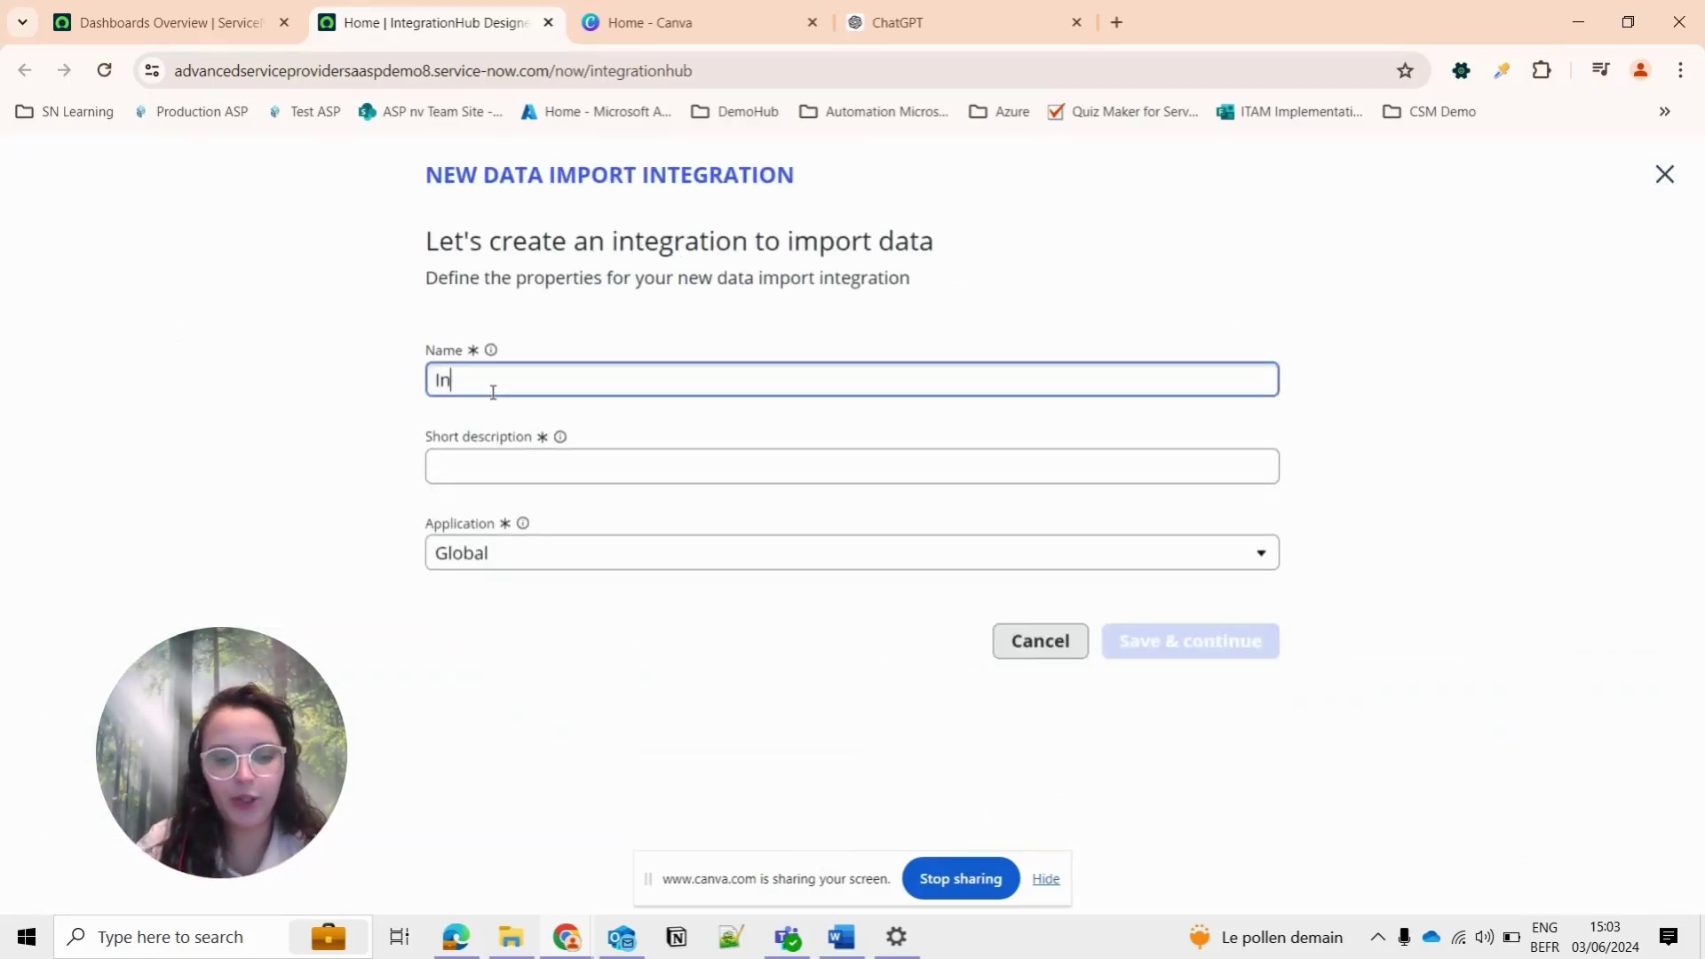
type("tune data")
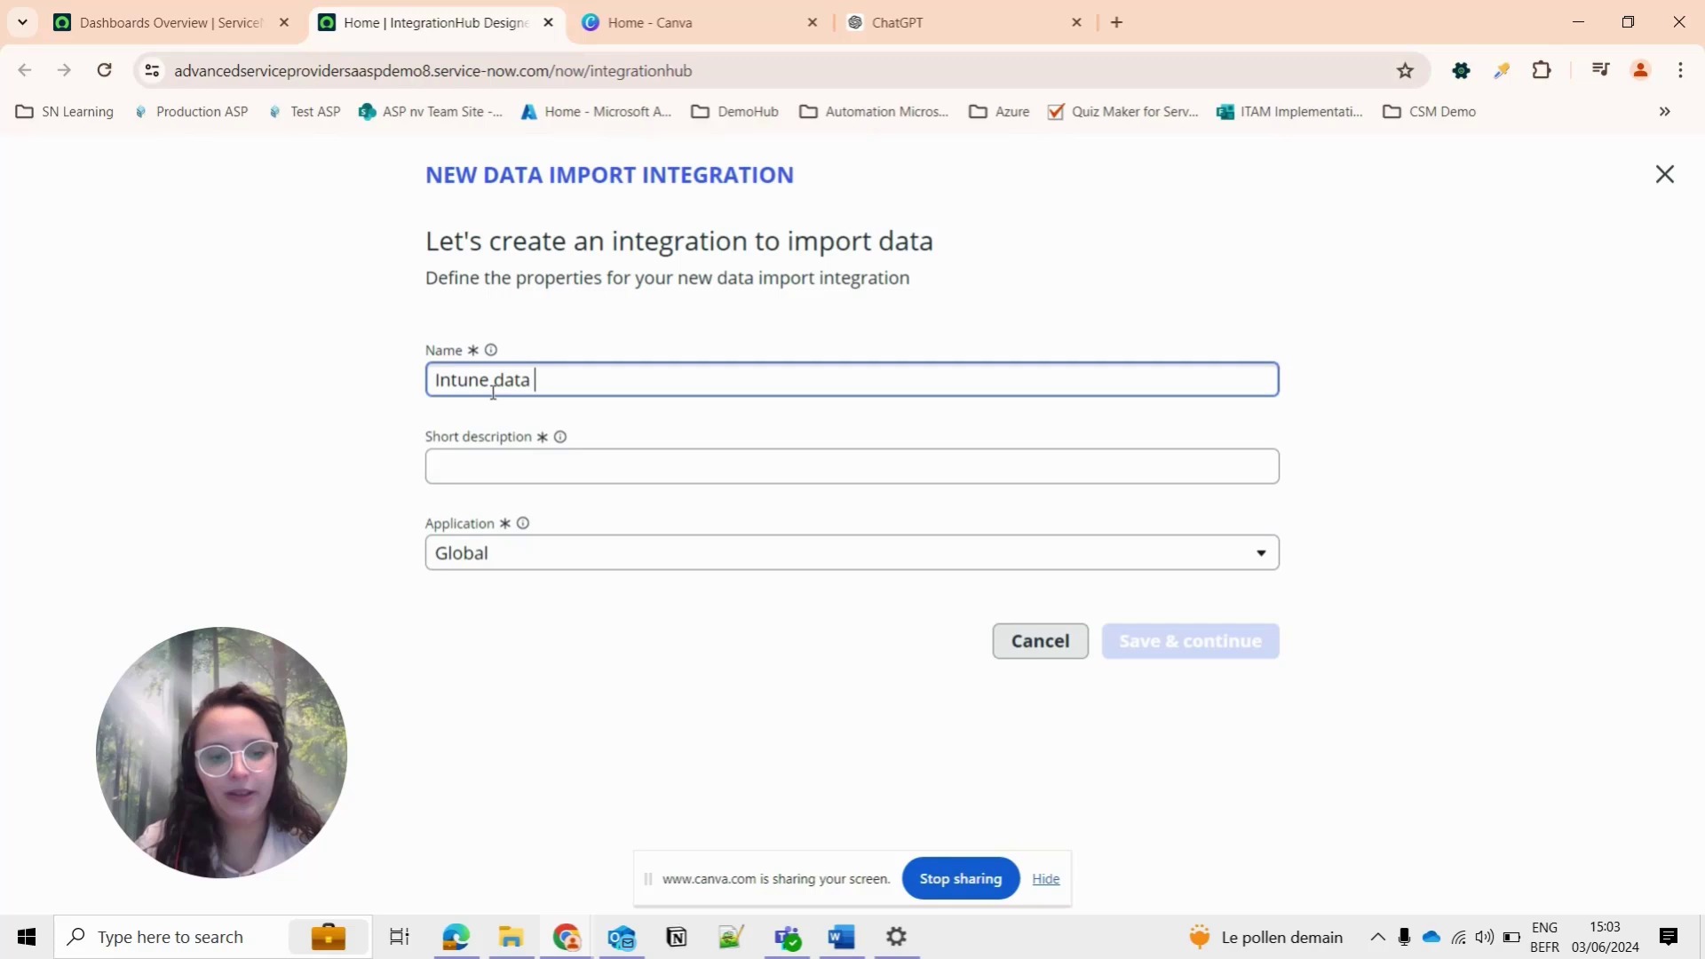
type(" de")
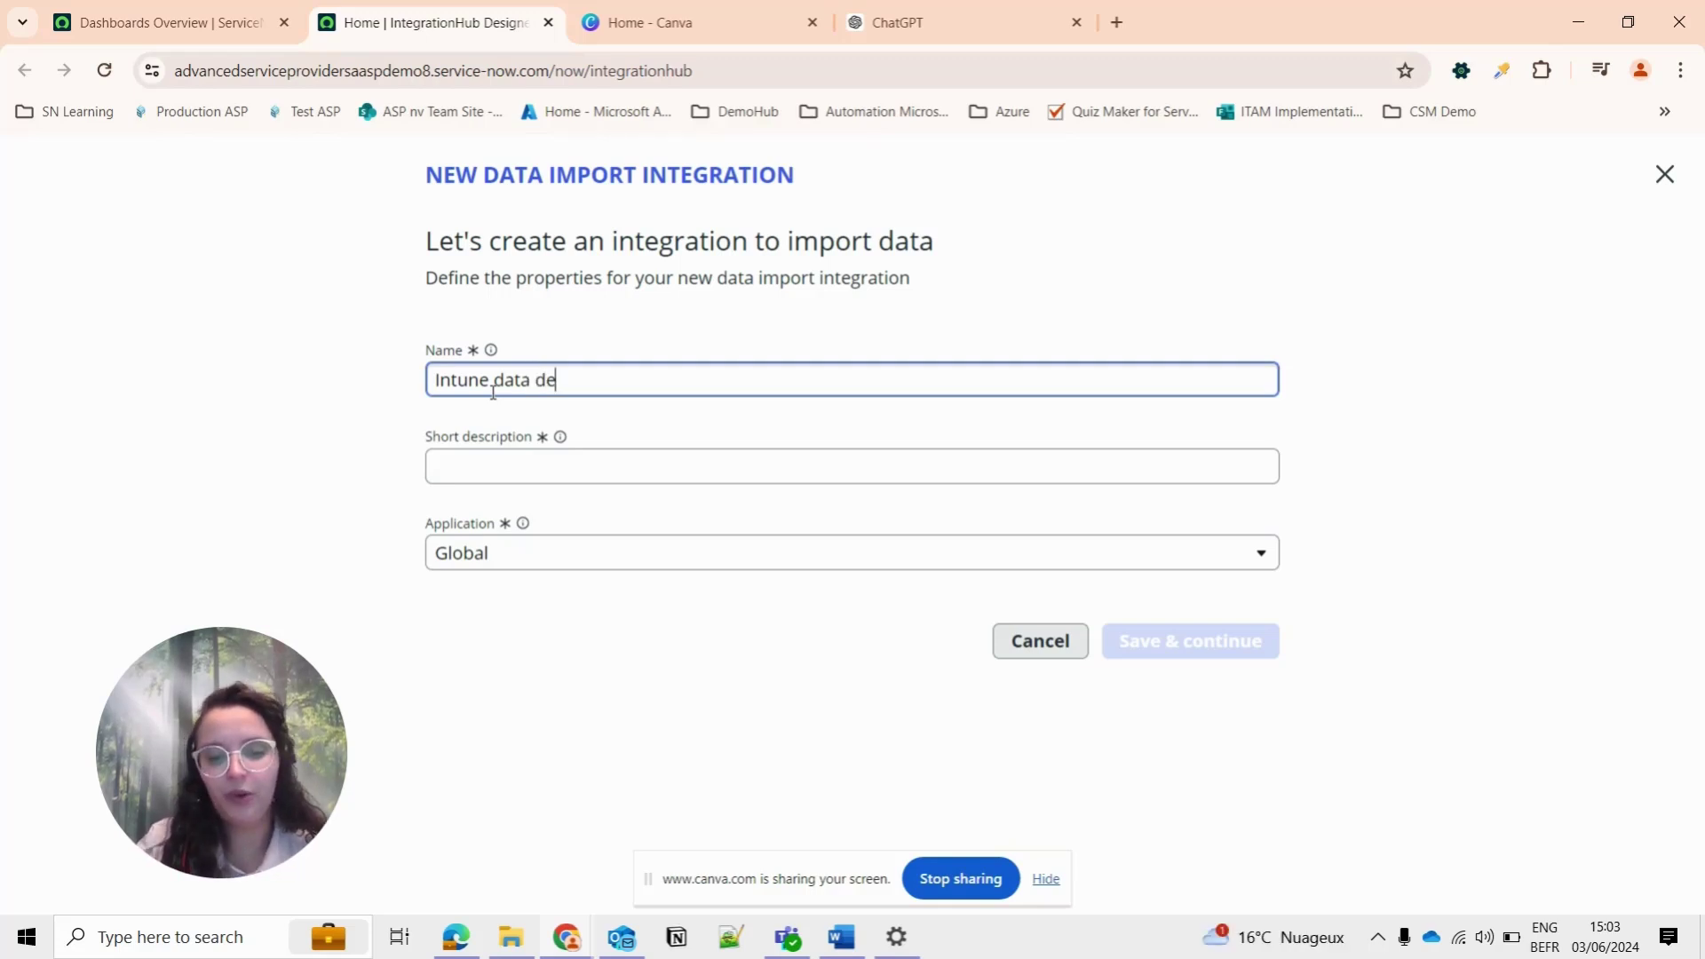
type("mo")
left_click_drag(640, 377, 398, 393)
key("ctrl+c")
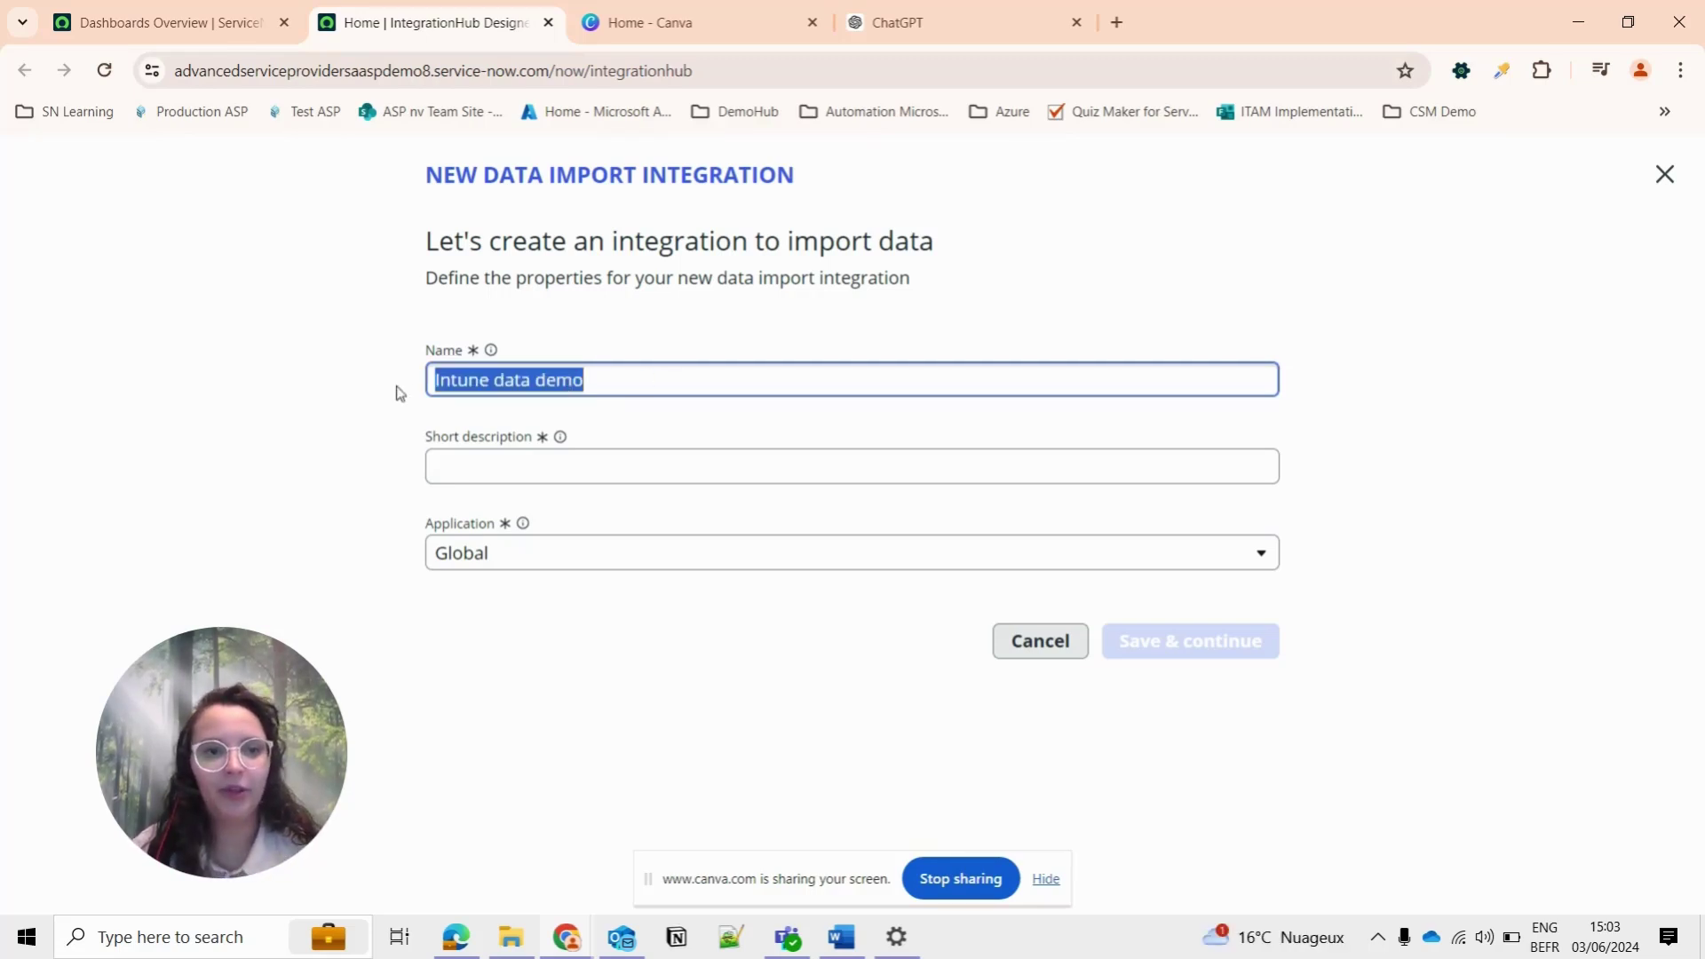
left_click(531, 478)
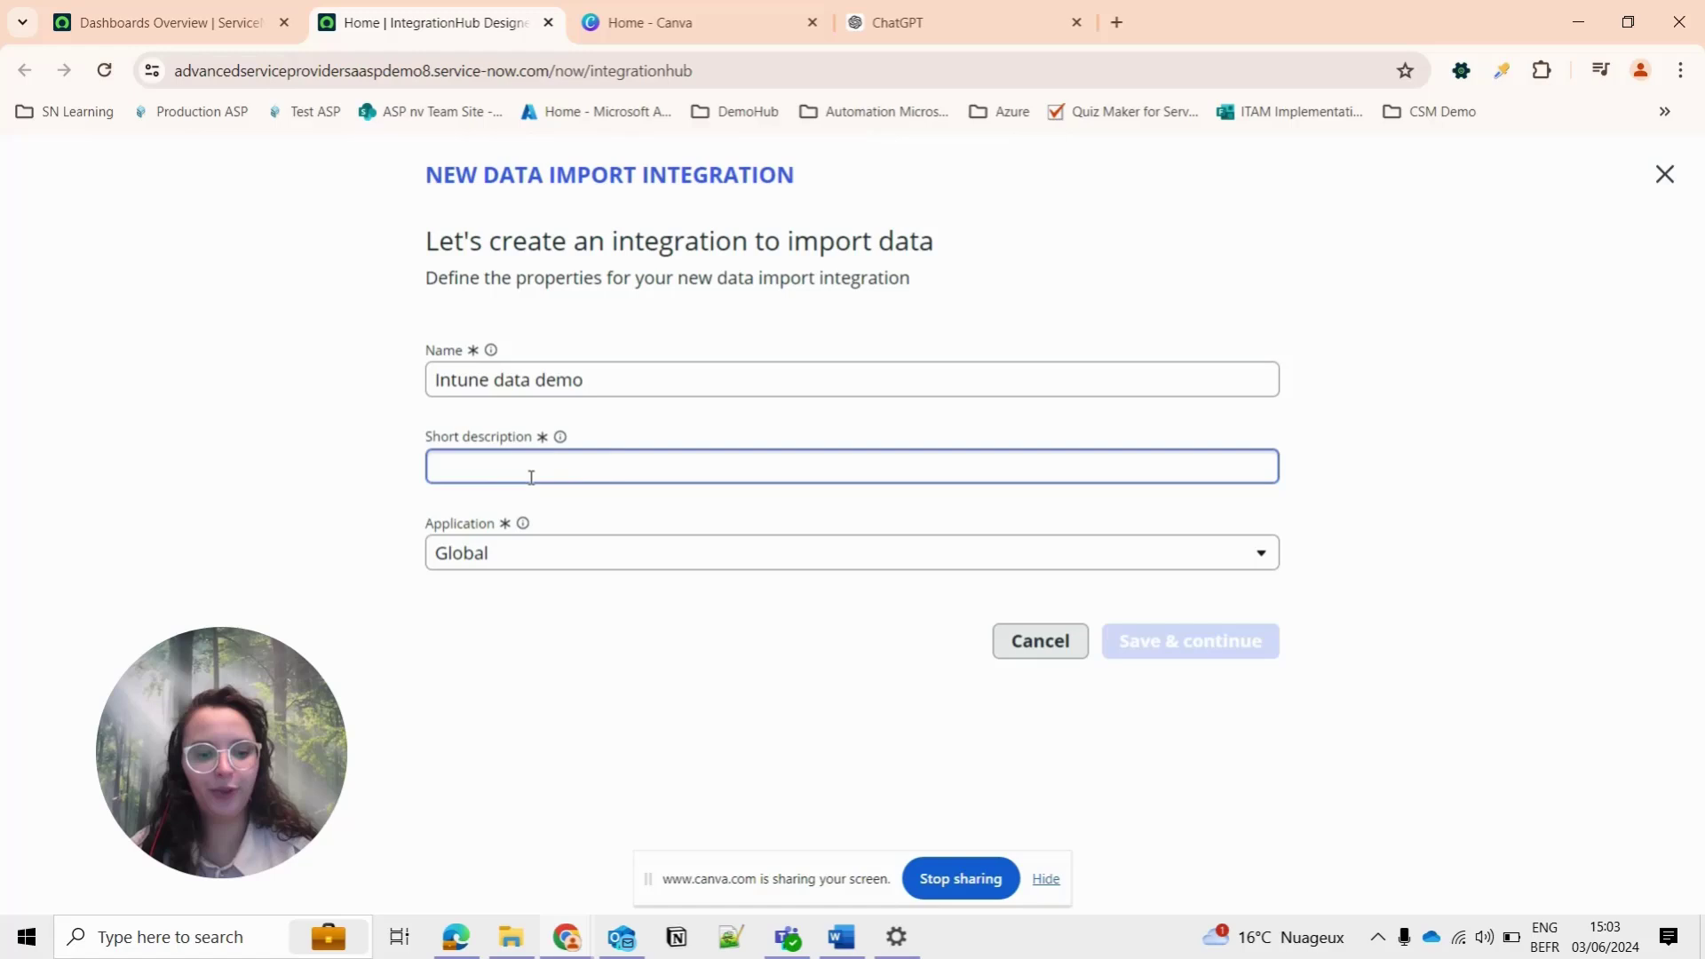
key("ctrl+v")
left_click(1178, 645)
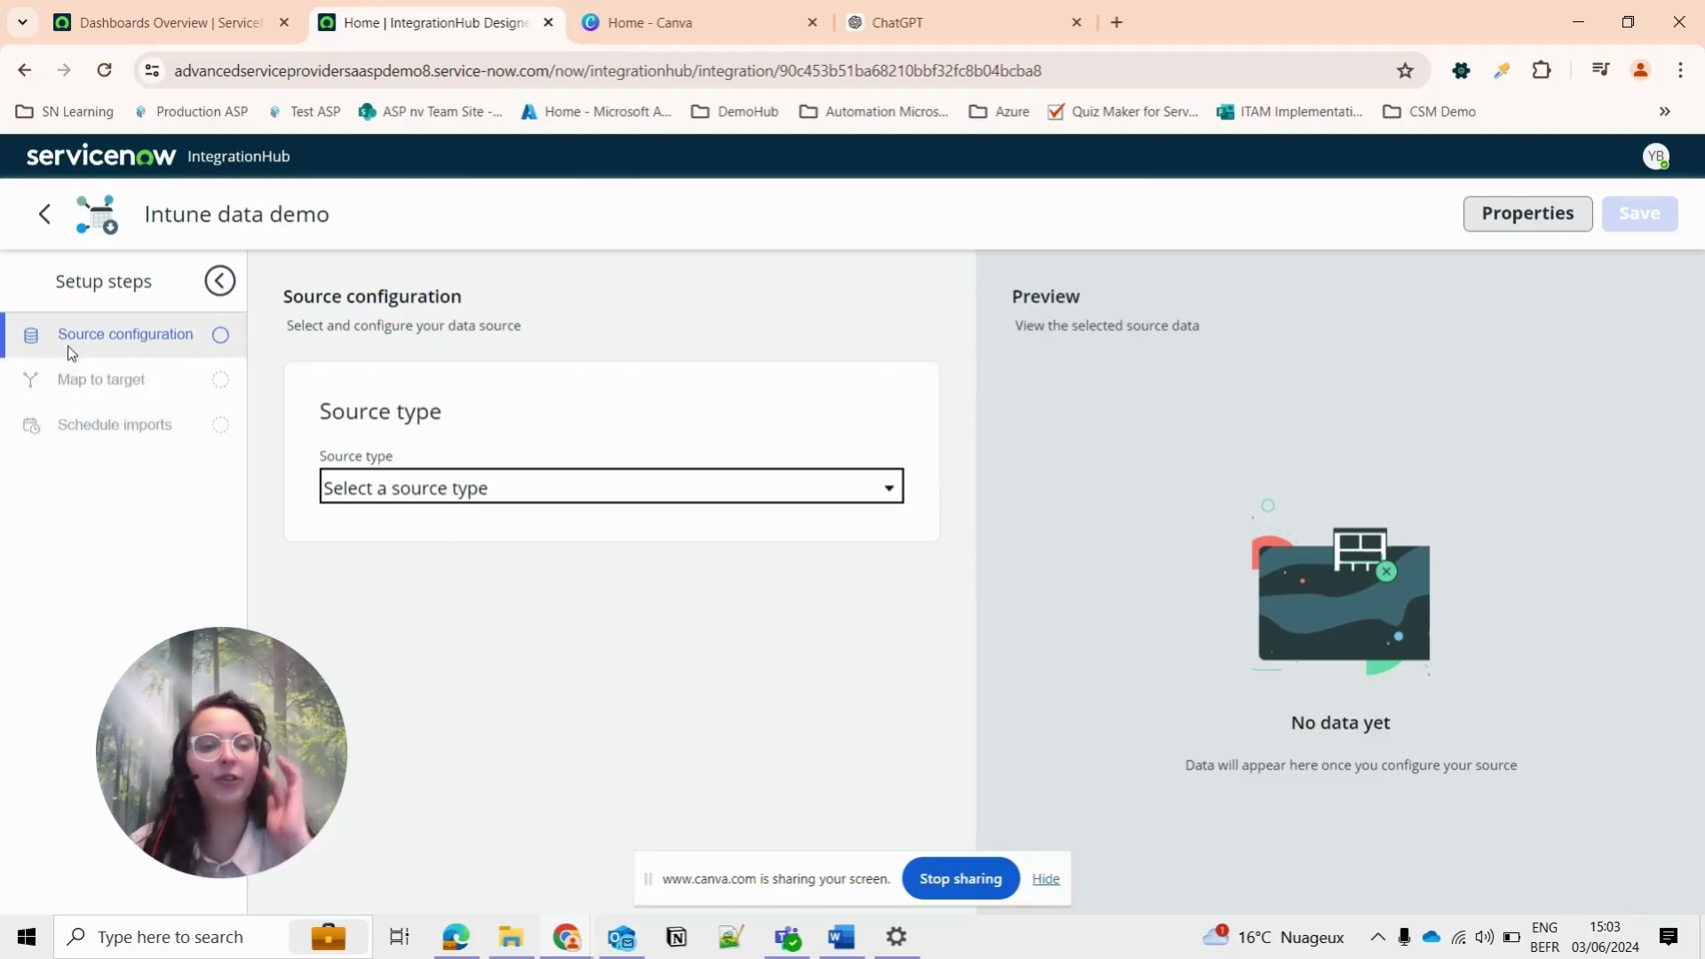
Step: Set source type to Microsoft Intune Spoke's Look up Managed Devices and continue to Map to target
left_click(494, 489)
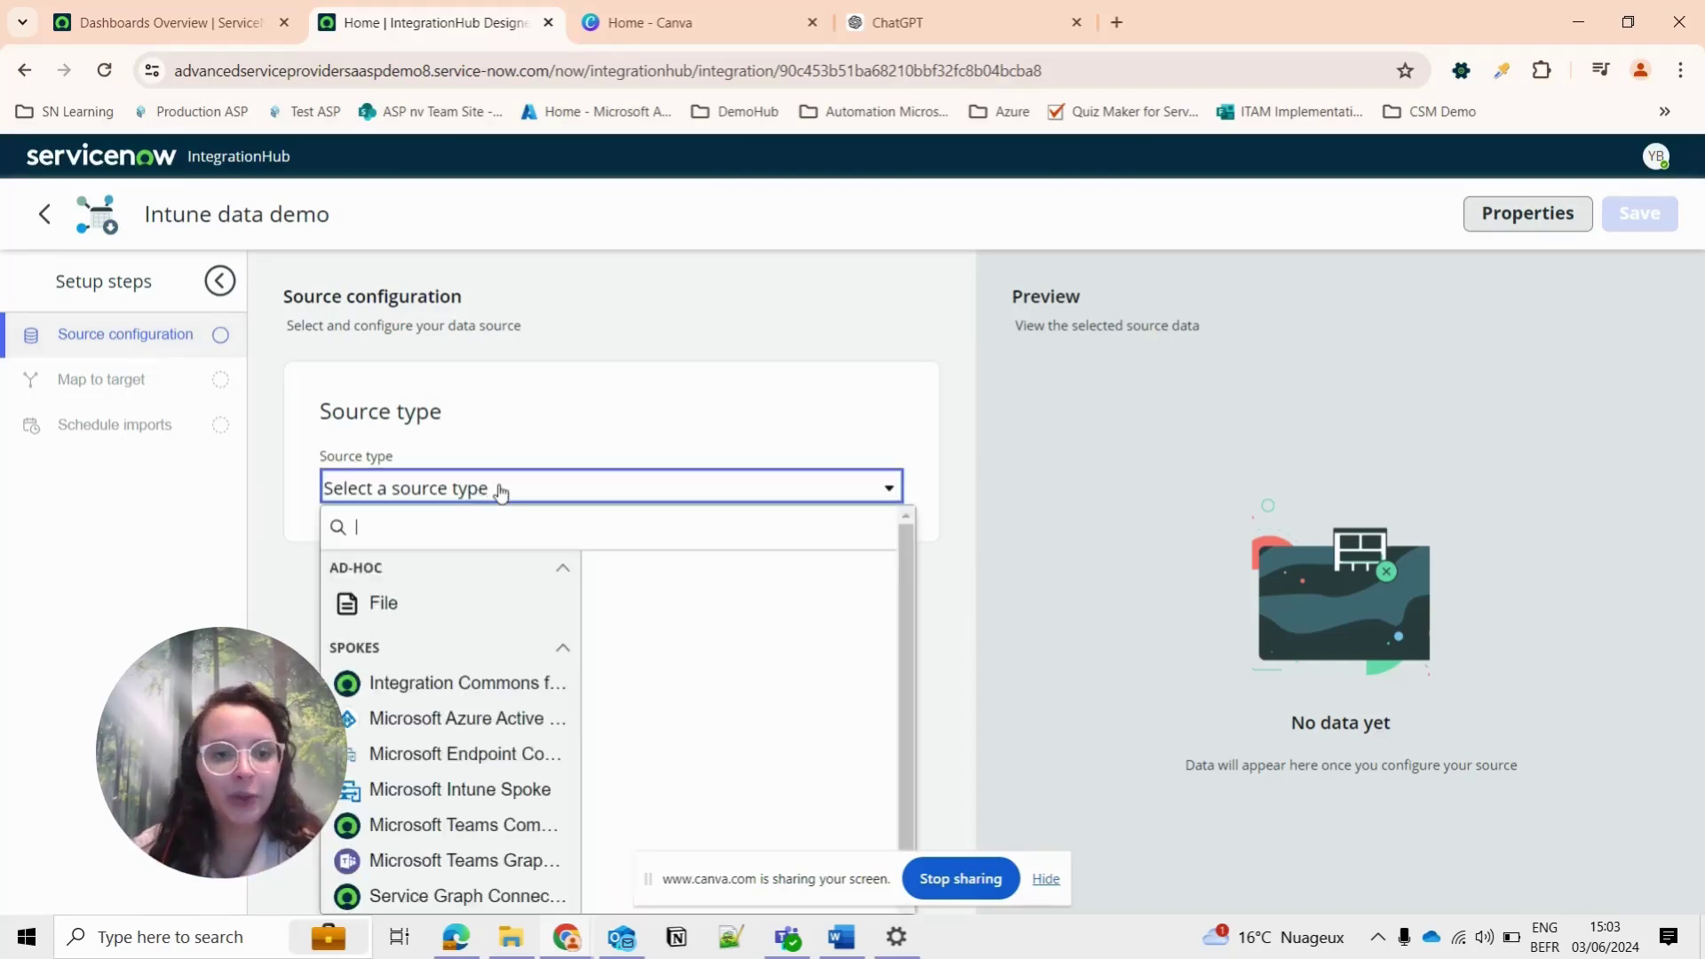
left_click(451, 802)
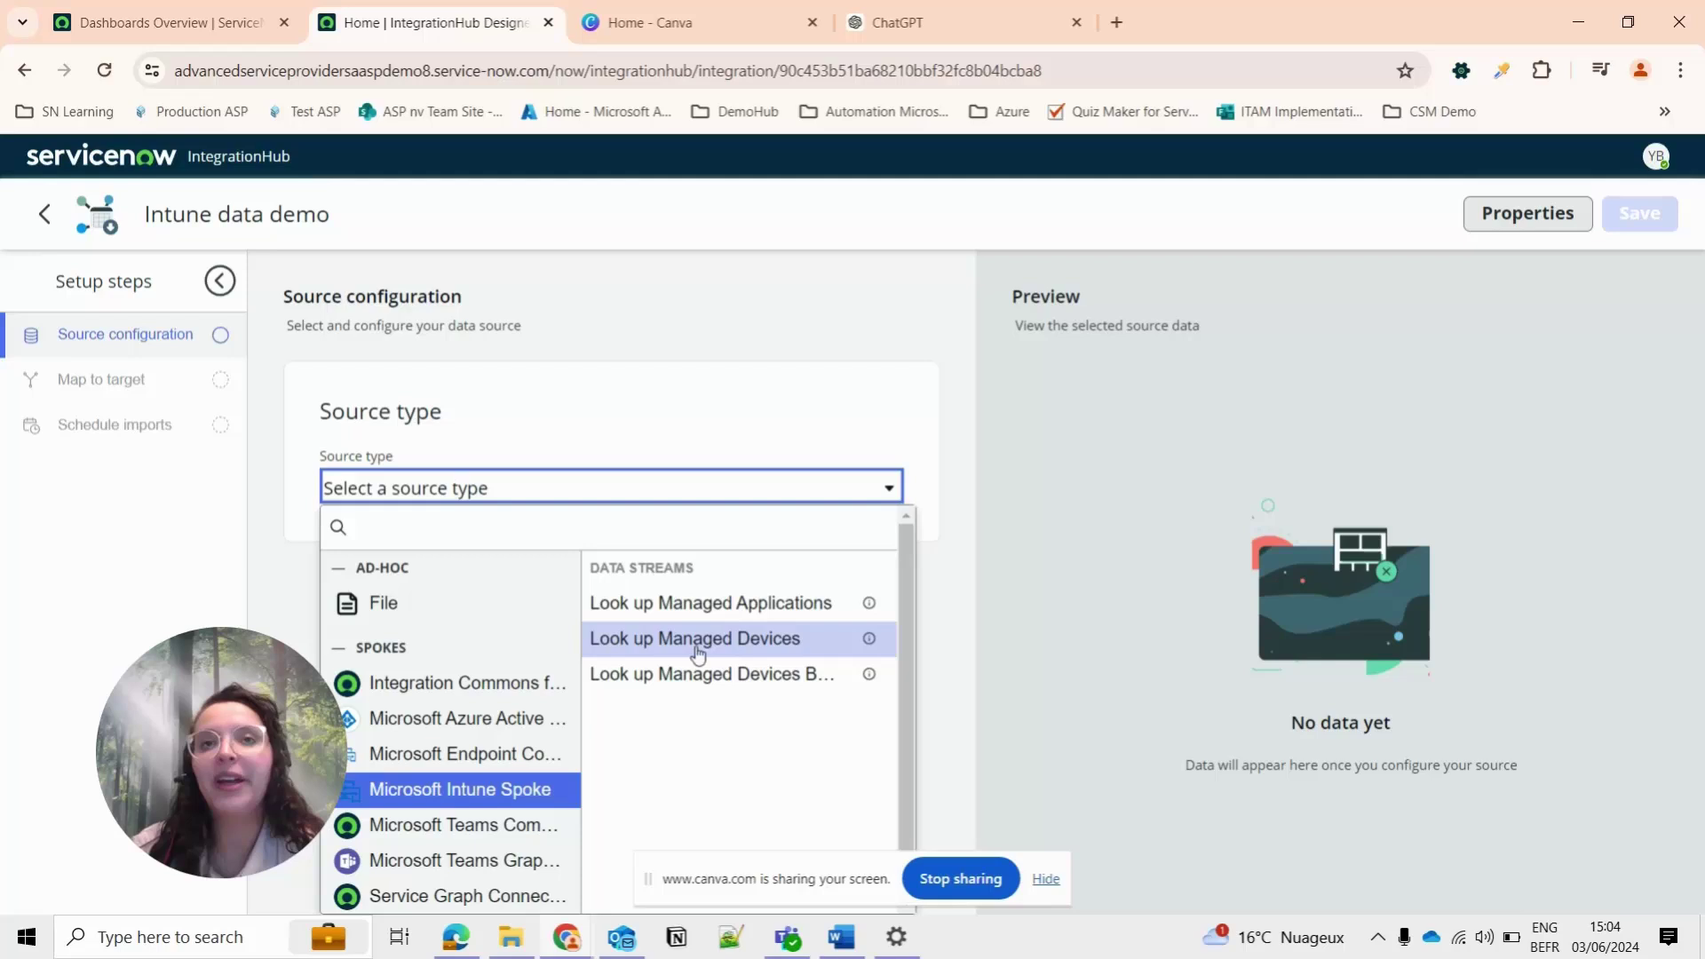
left_click(763, 647)
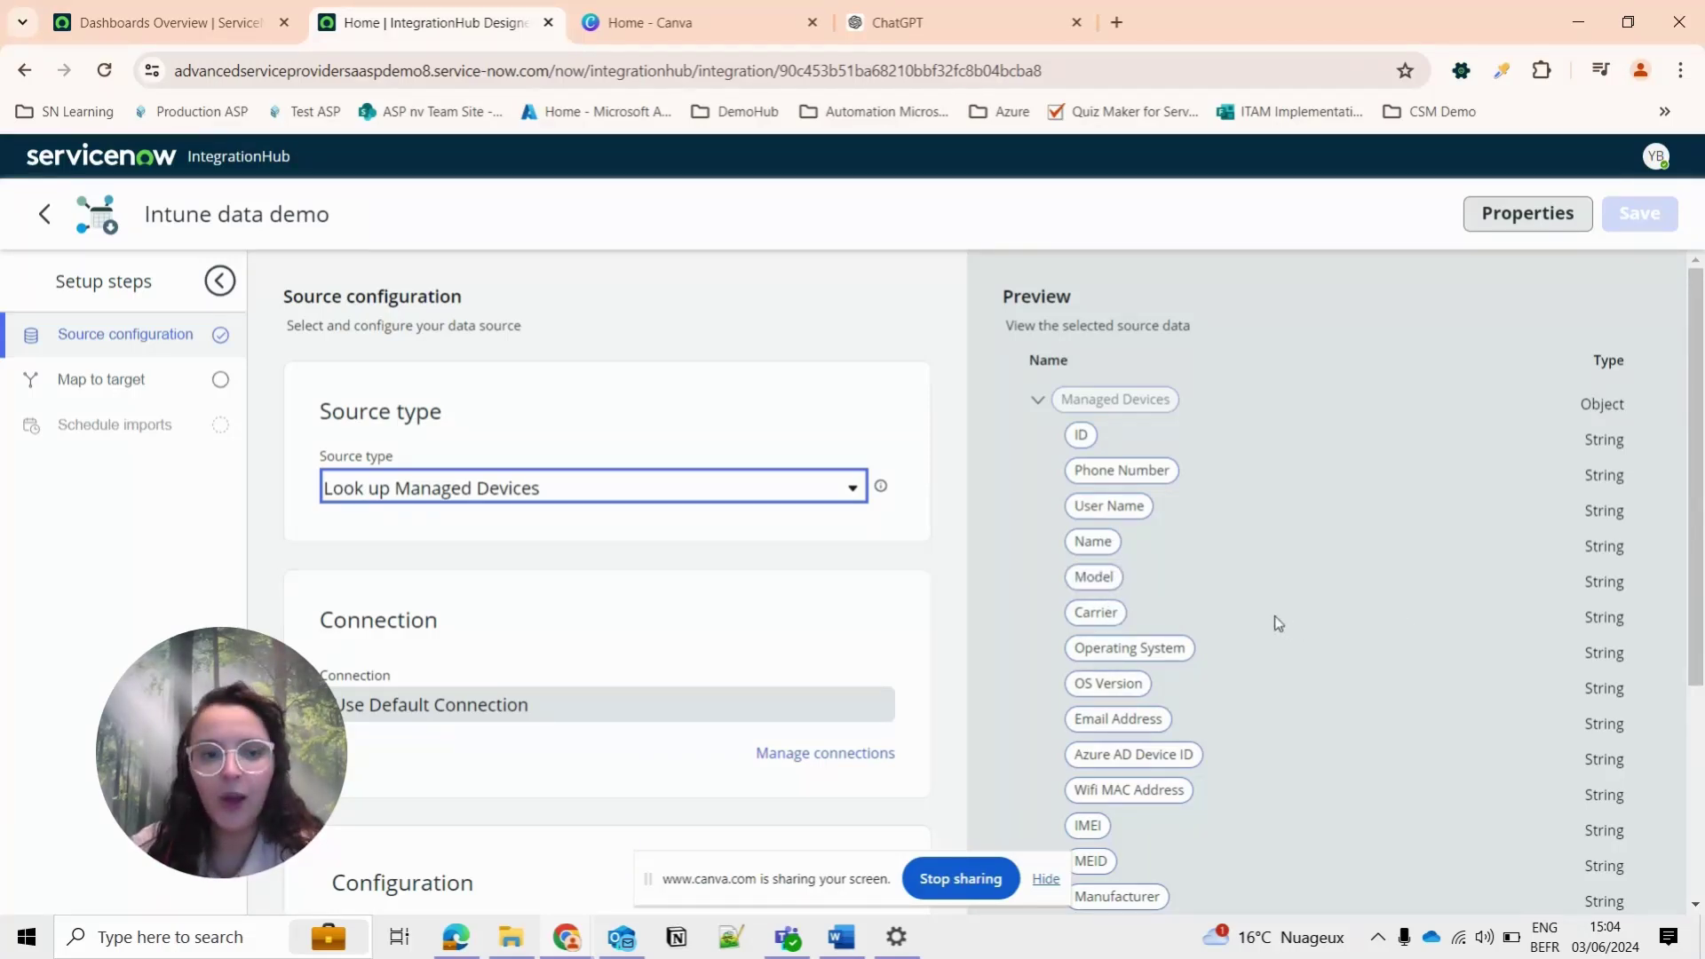
scroll(1275, 615, "down", 3)
scroll(1259, 600, "up", 3)
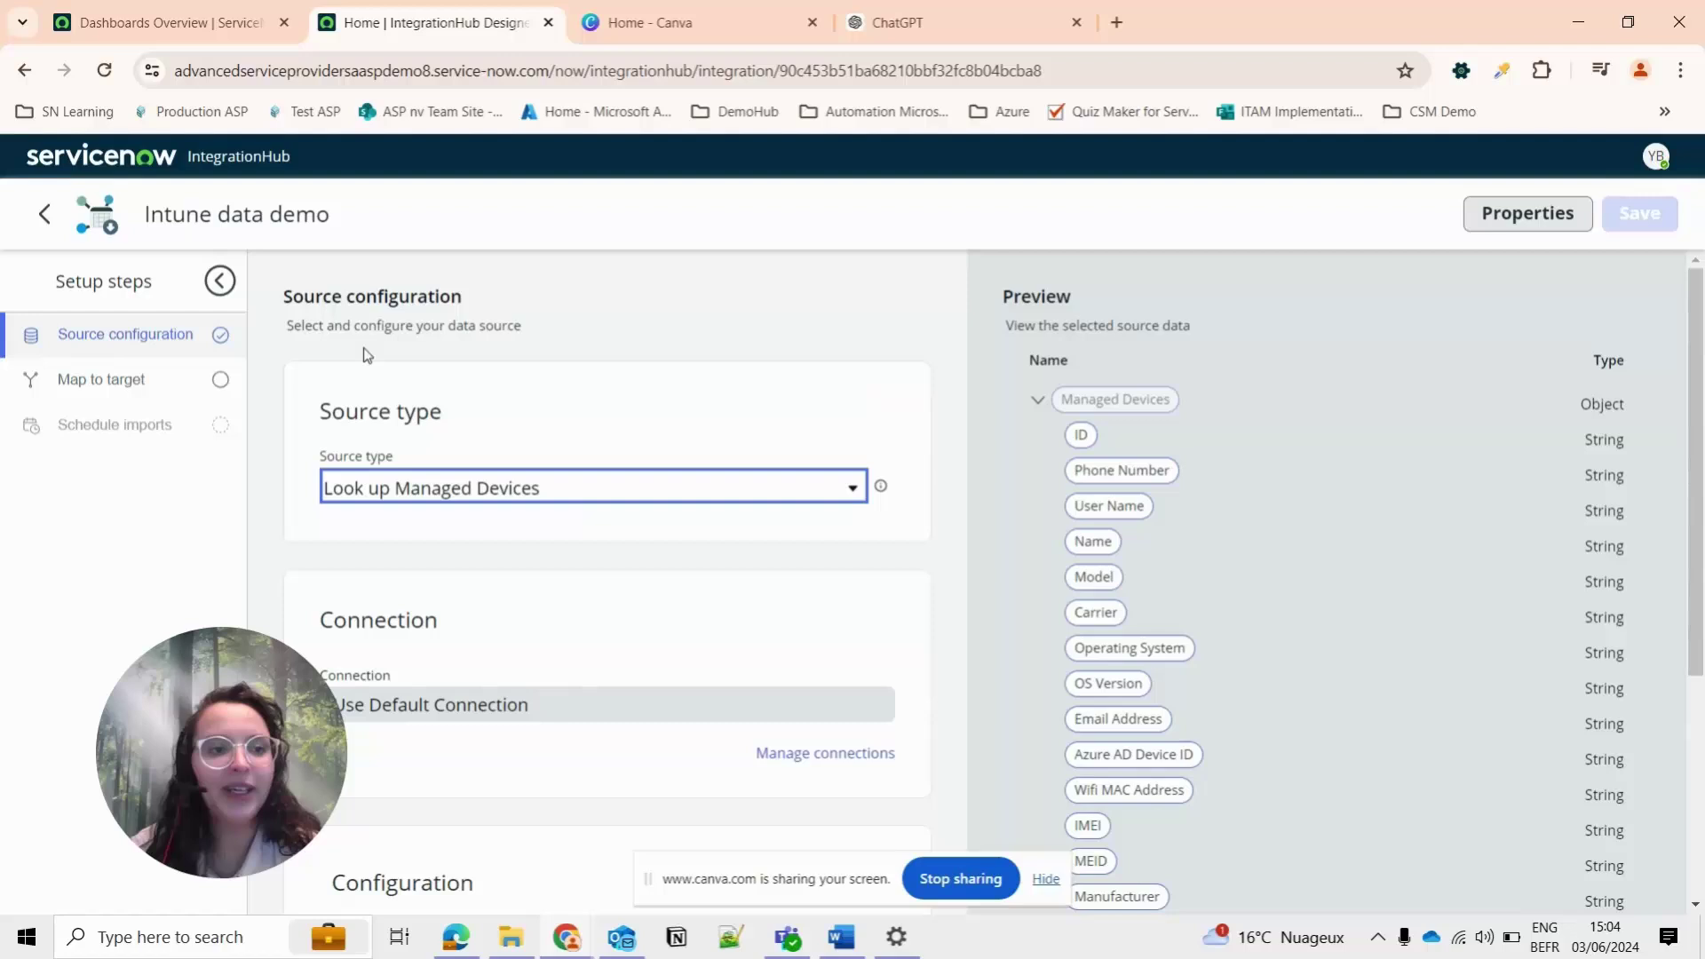
left_click(65, 382)
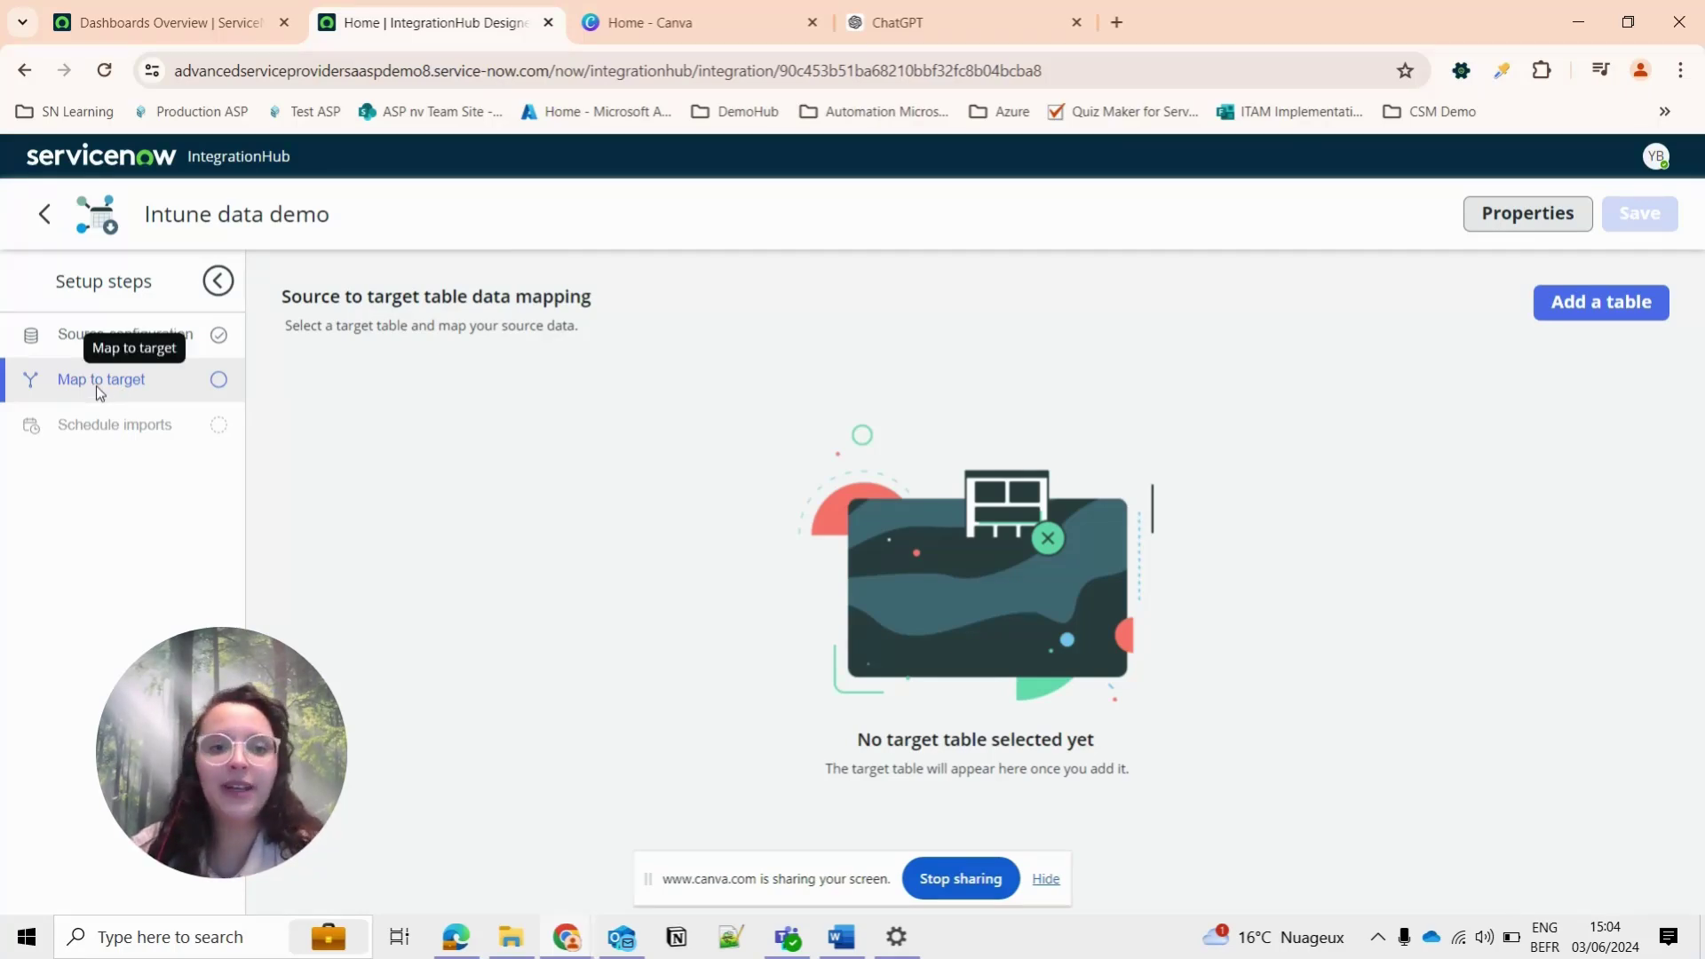
Step: Add Computer [cmdb_ci_computer] as target table with business rules running, and save it
left_click(1587, 311)
left_click(545, 480)
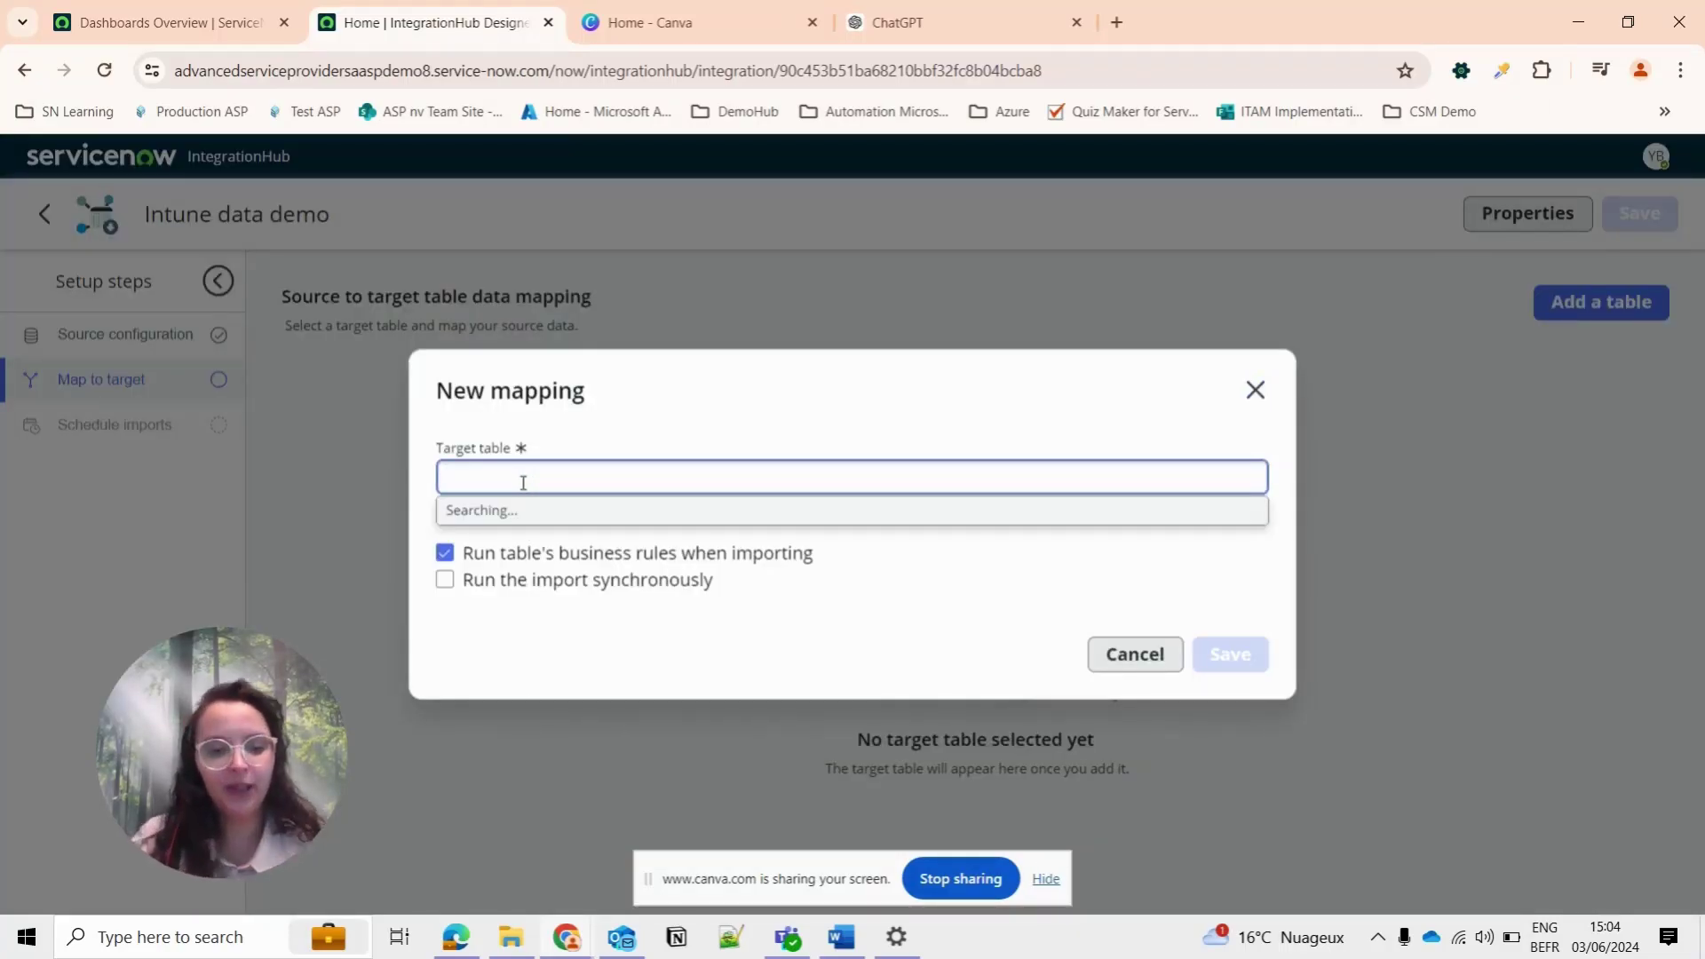
type("cmd")
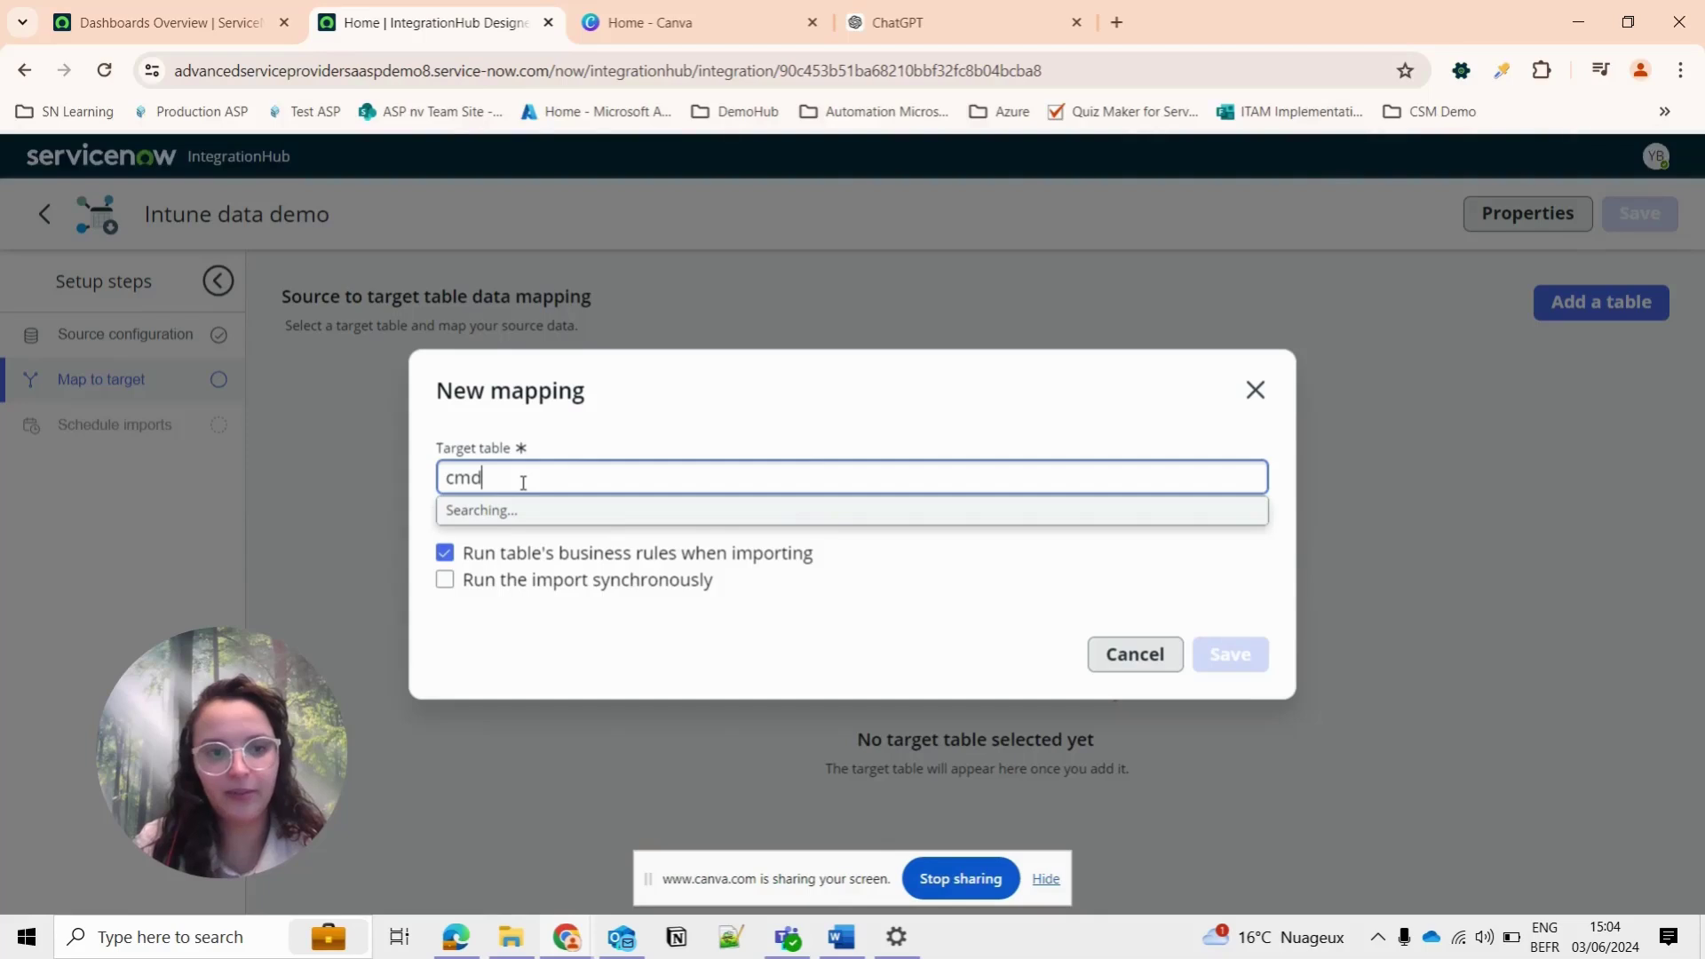
type("b")
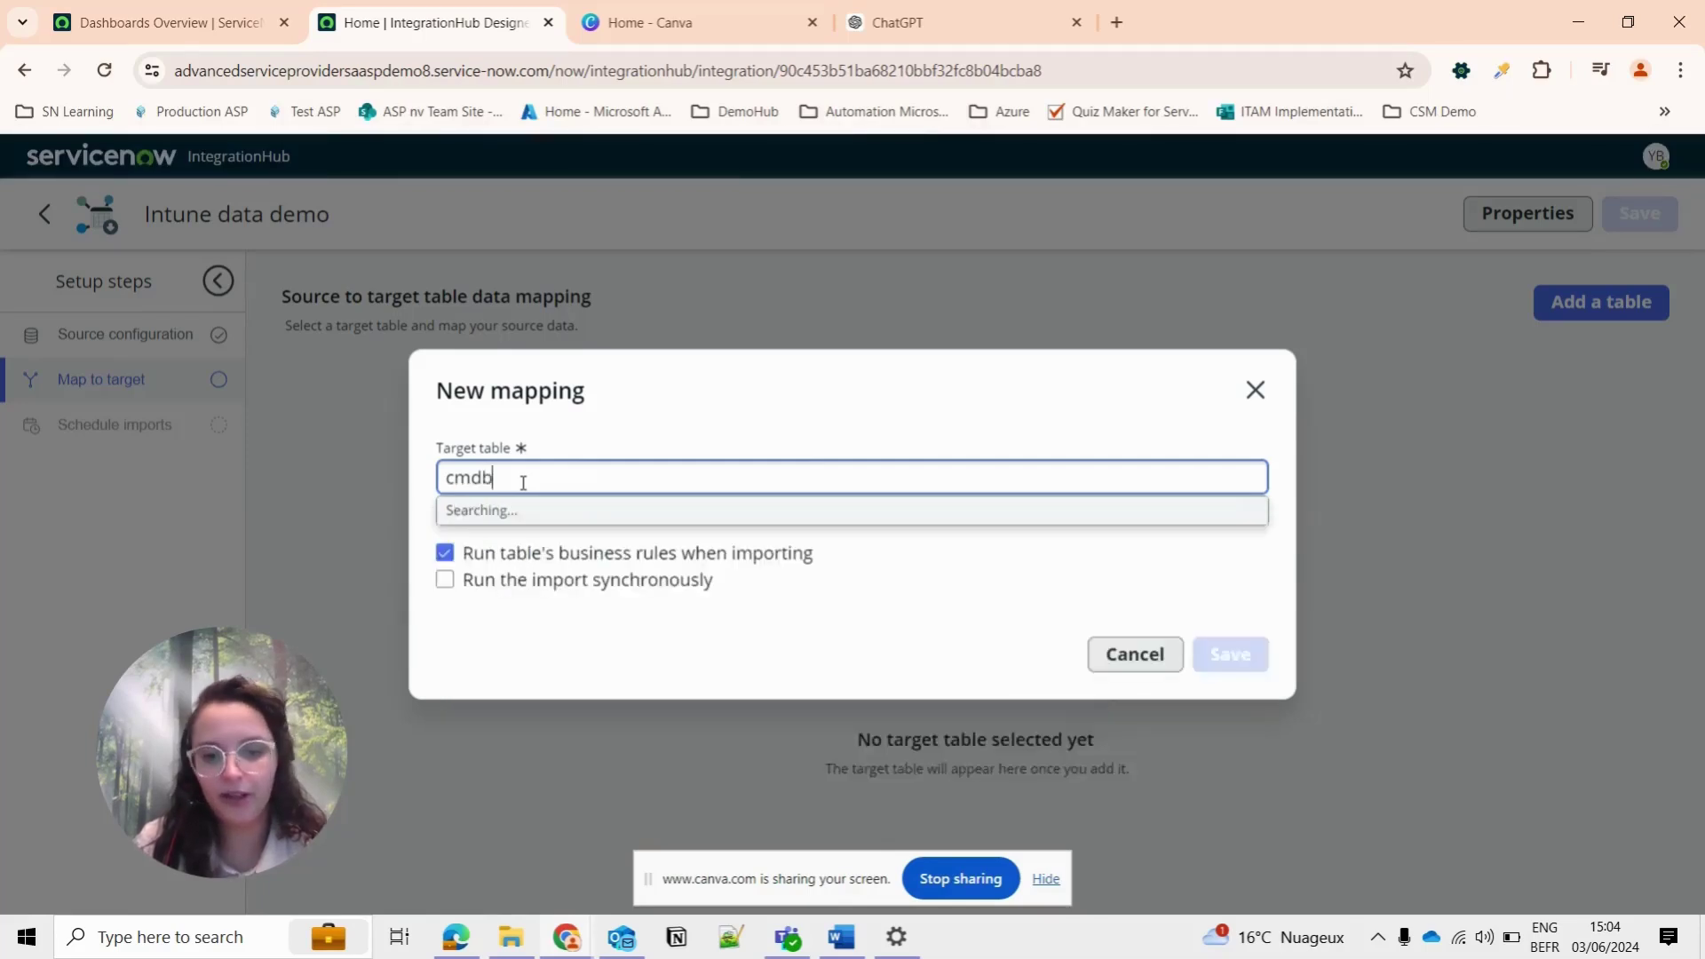
type("_ci_computer")
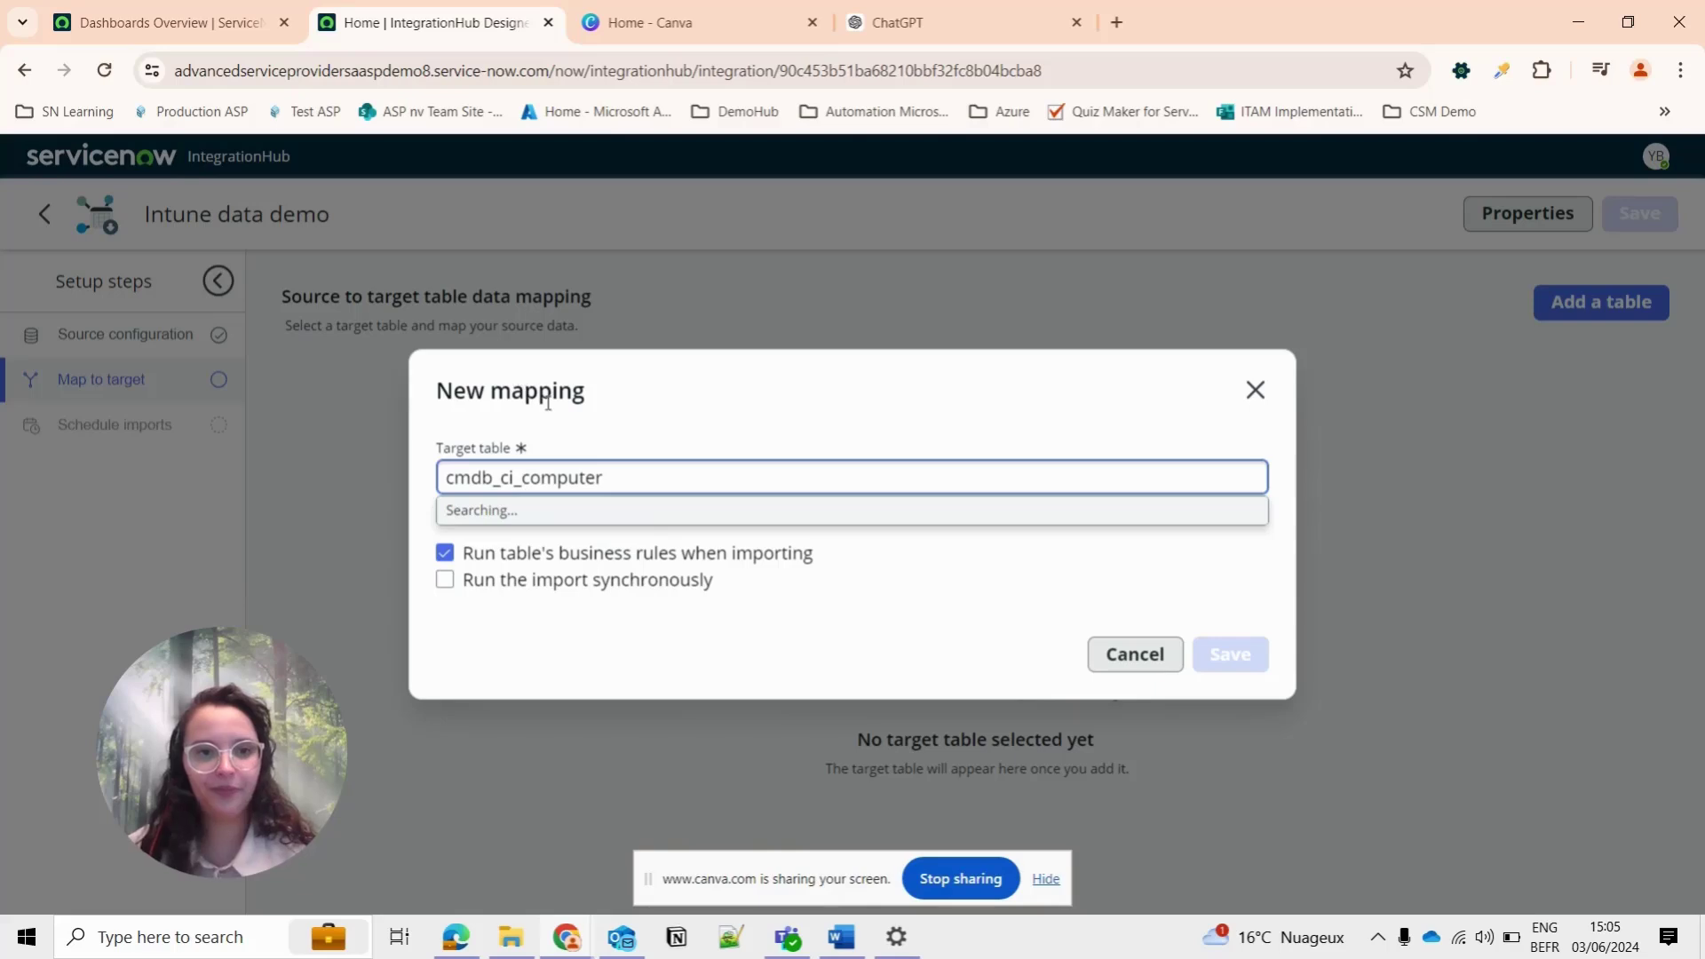
left_click(637, 556)
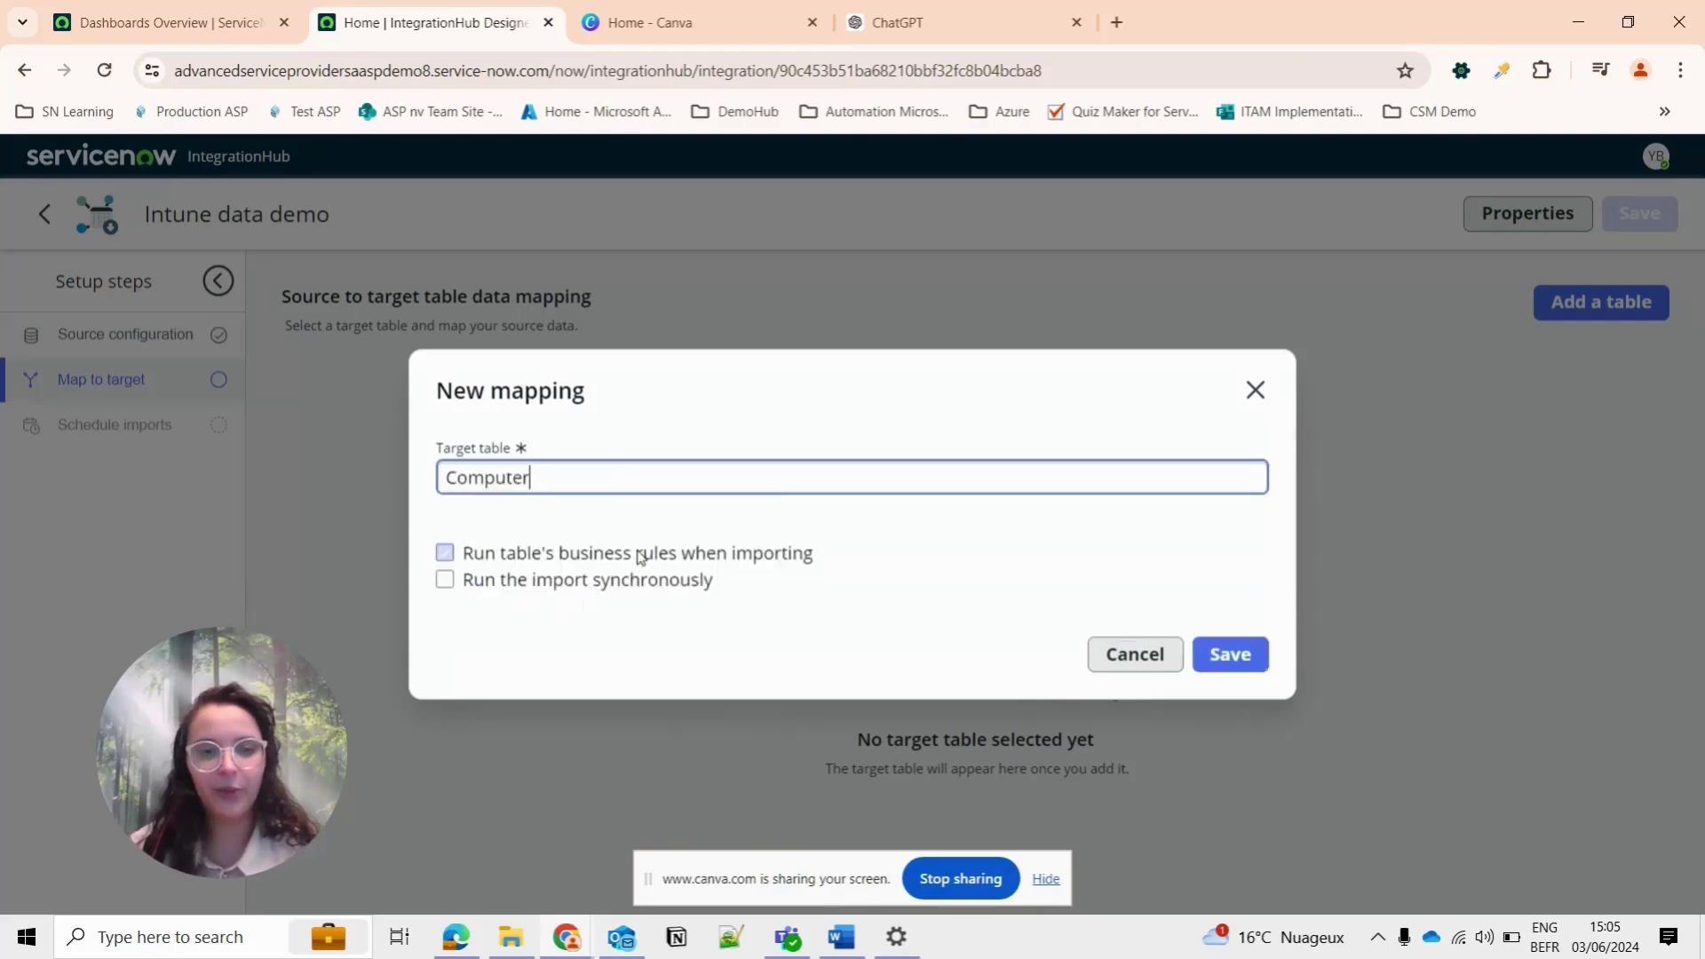
left_click(749, 554)
left_click(1222, 665)
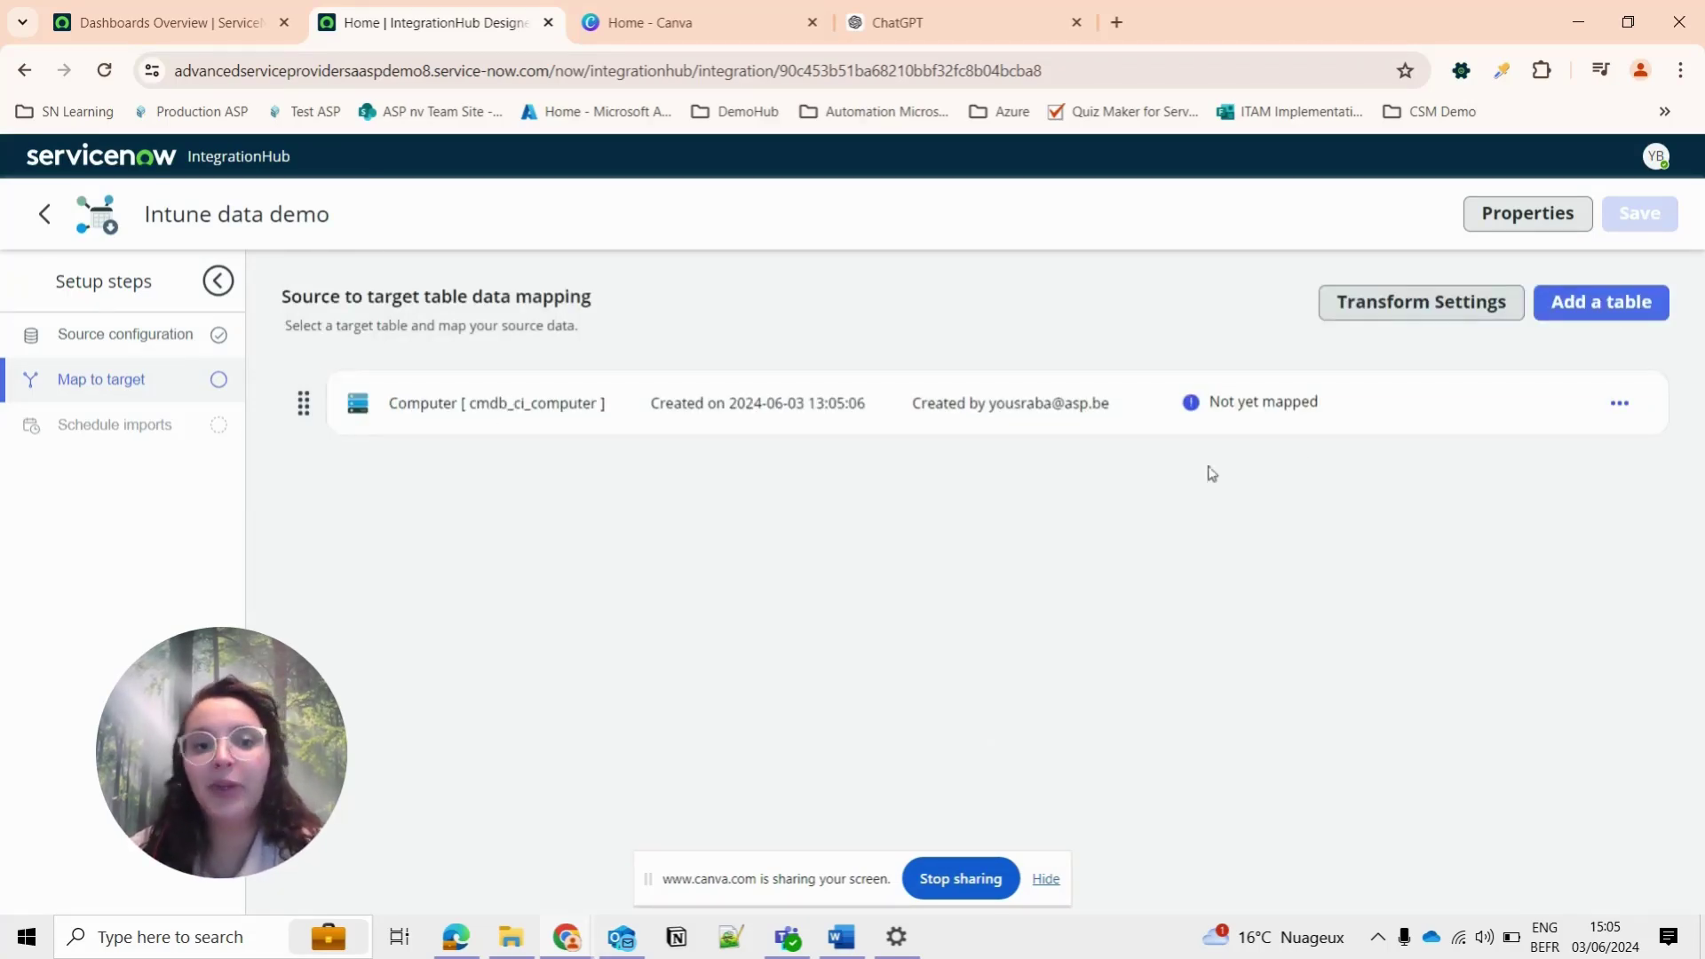
Step: Open the Computer [cmdb_ci_computer] field mapping and scroll through the Intune source fields
left_click(1244, 411)
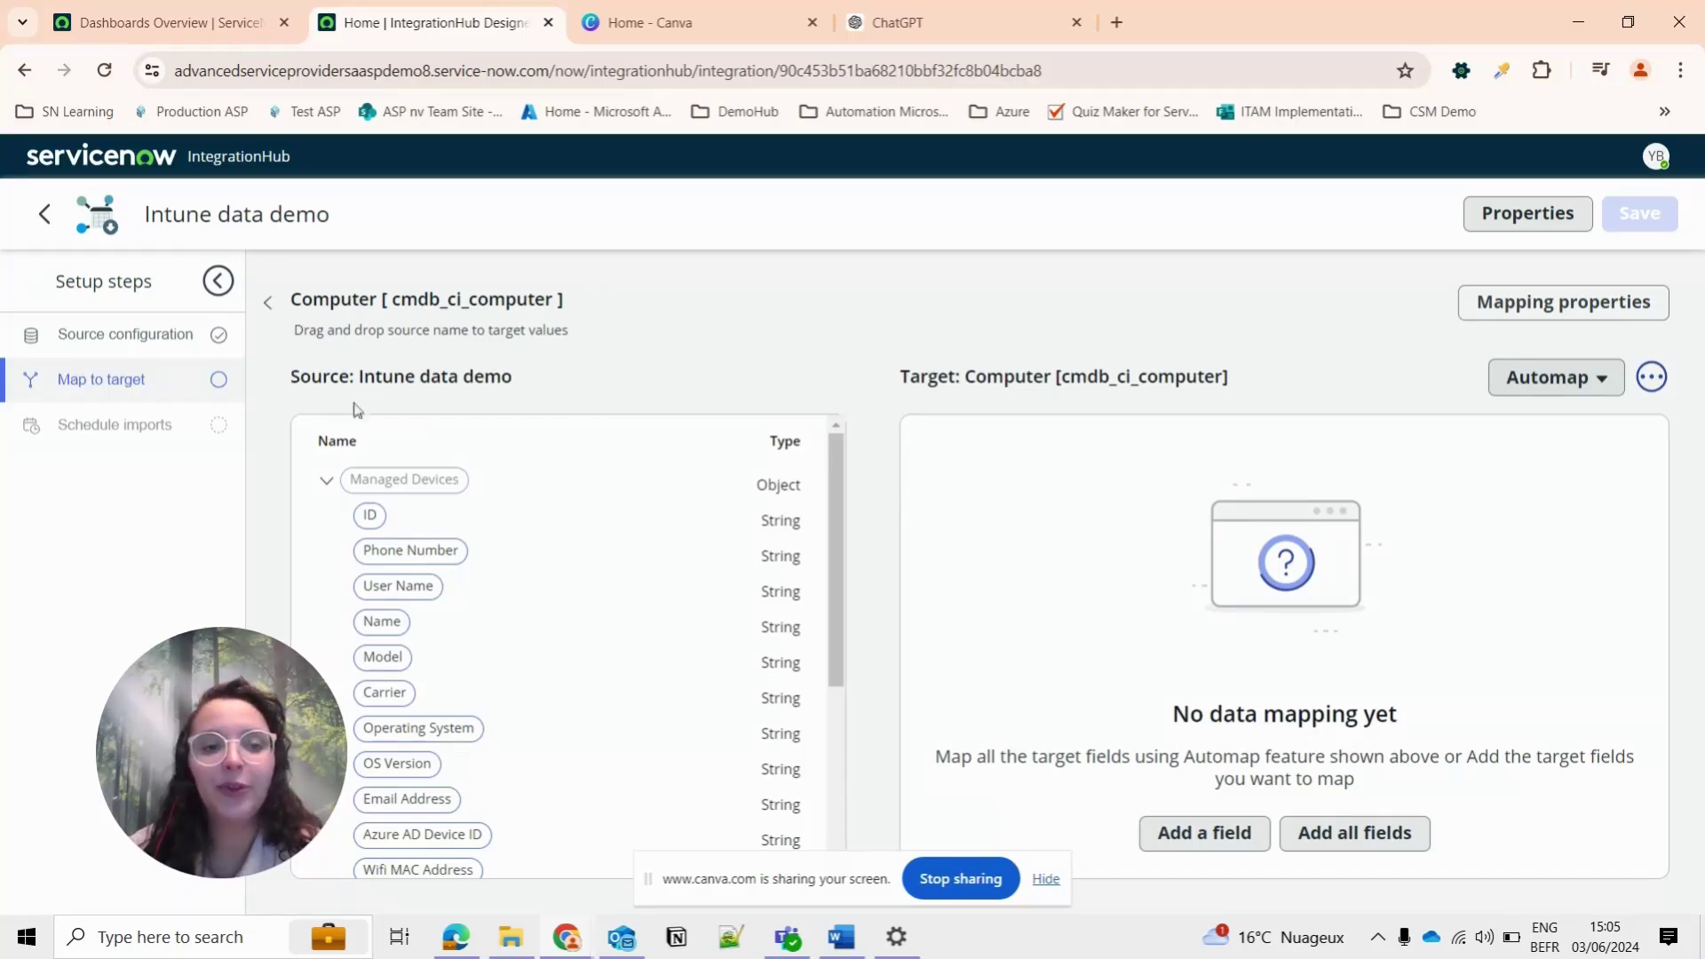
scroll(426, 521, "down", 3)
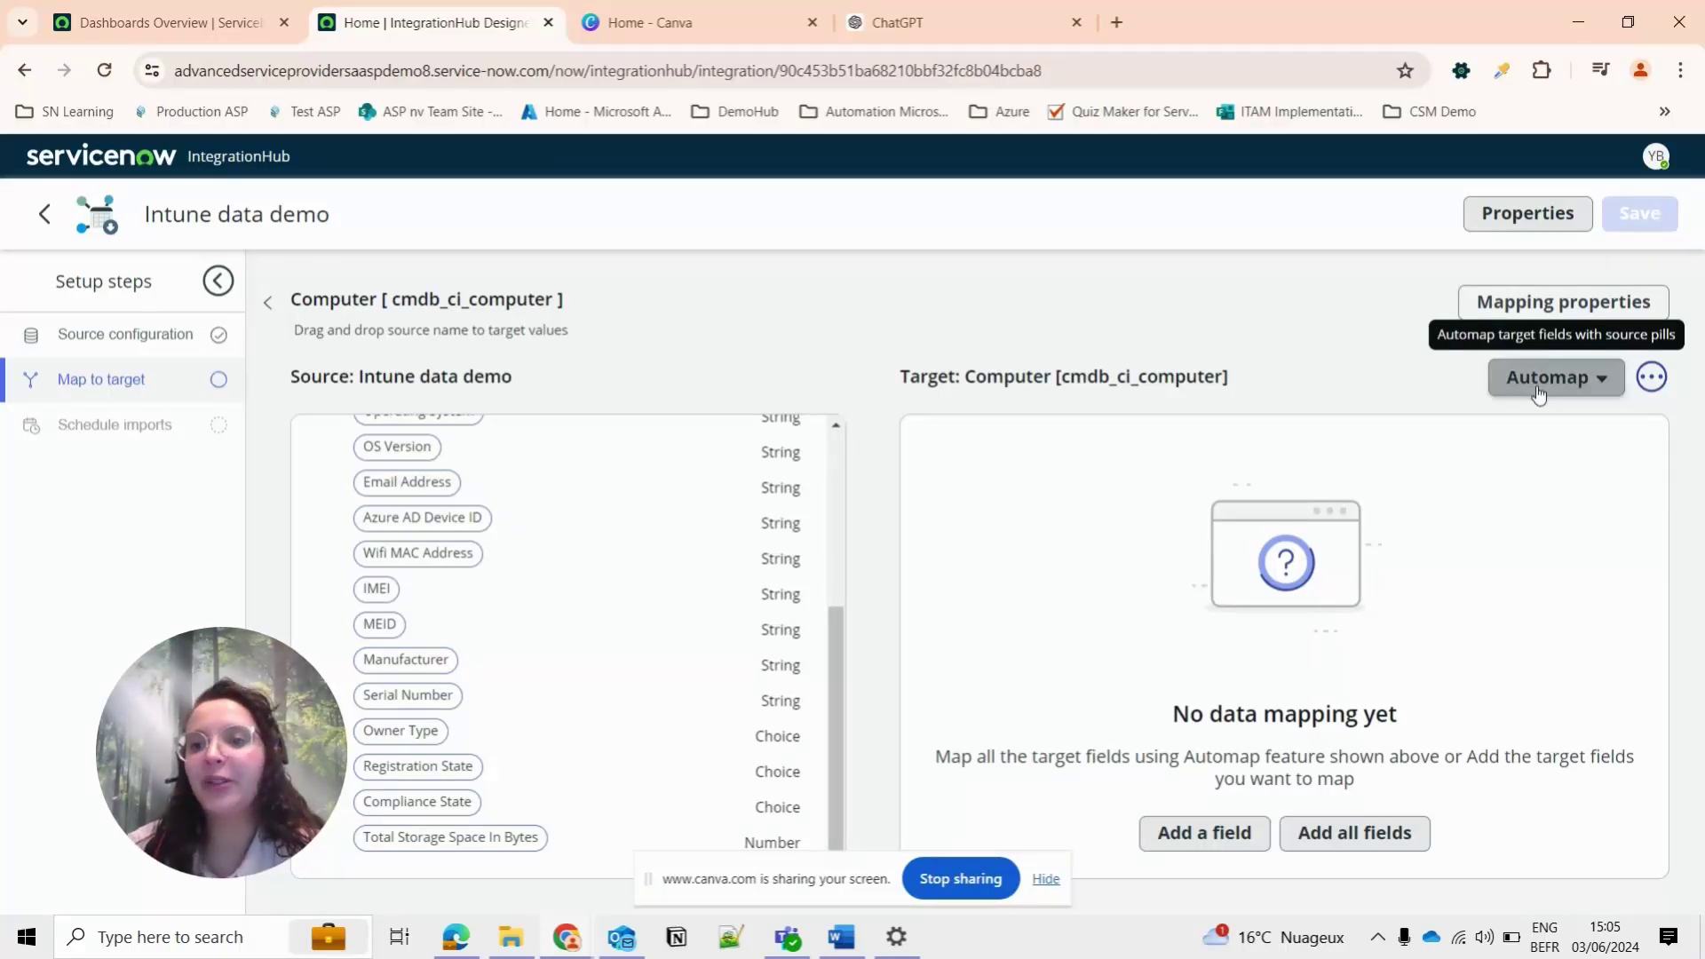
Step: Automap all matching Computer target fields from the Intune source fields
left_click(1537, 393)
left_click(1514, 419)
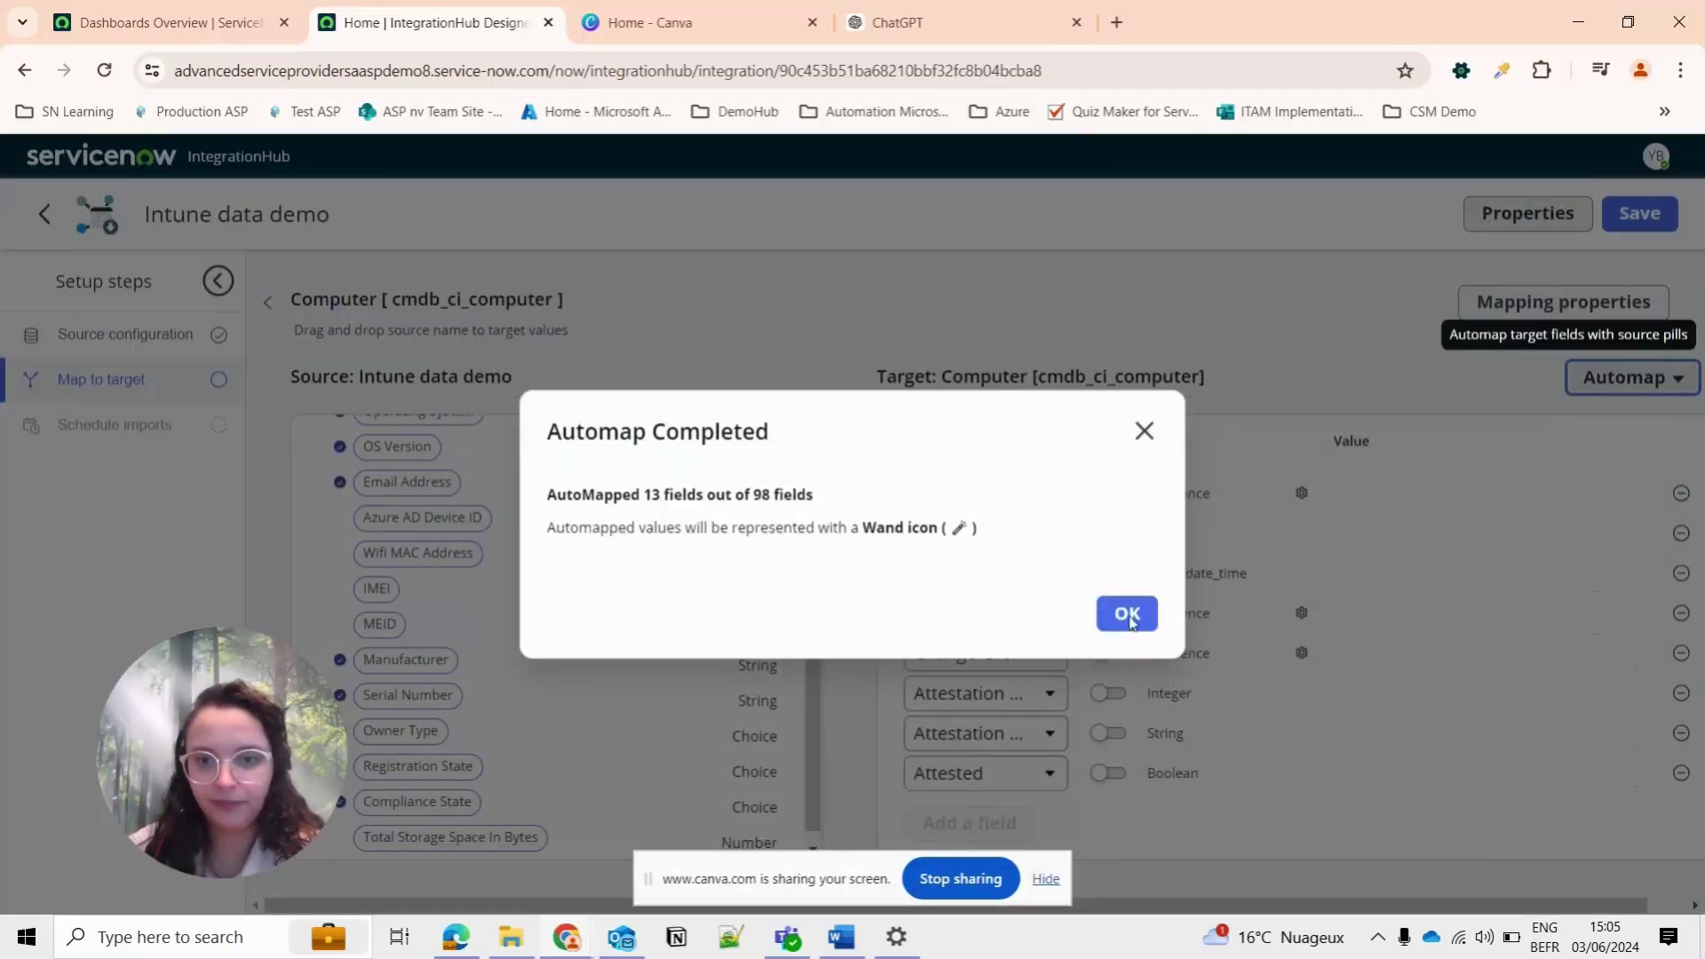
left_click(1128, 615)
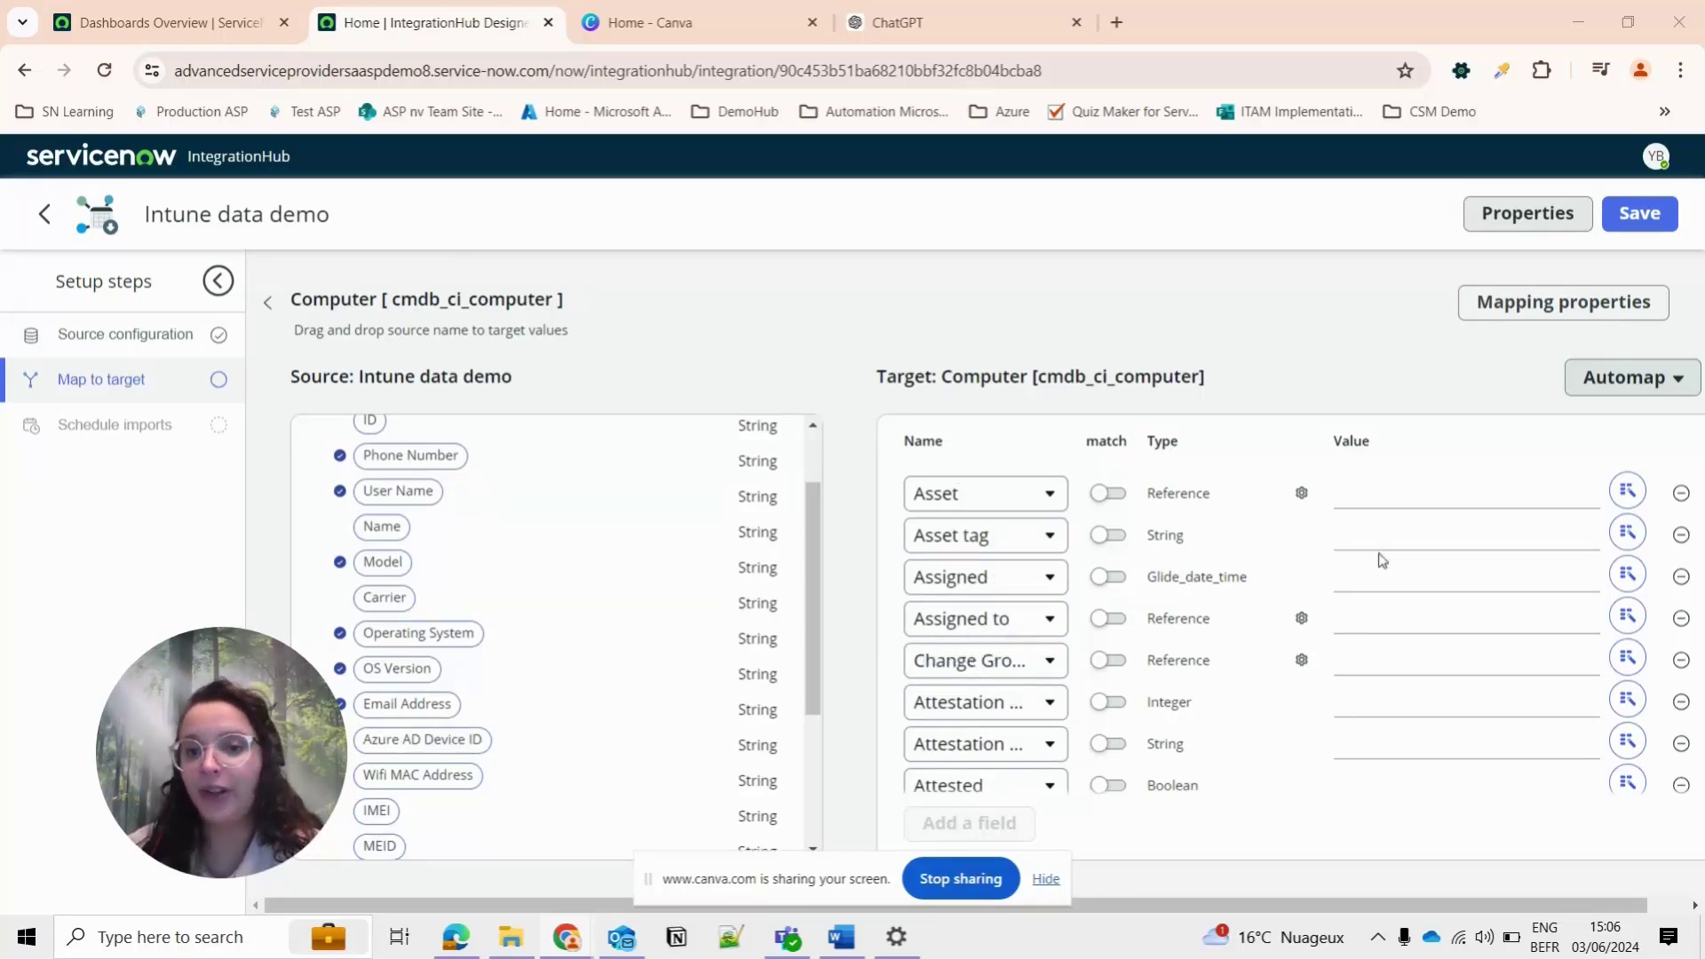
Step: Remove the User Name mapping from the Computer's Name target field
scroll(1366, 555, "down", 8)
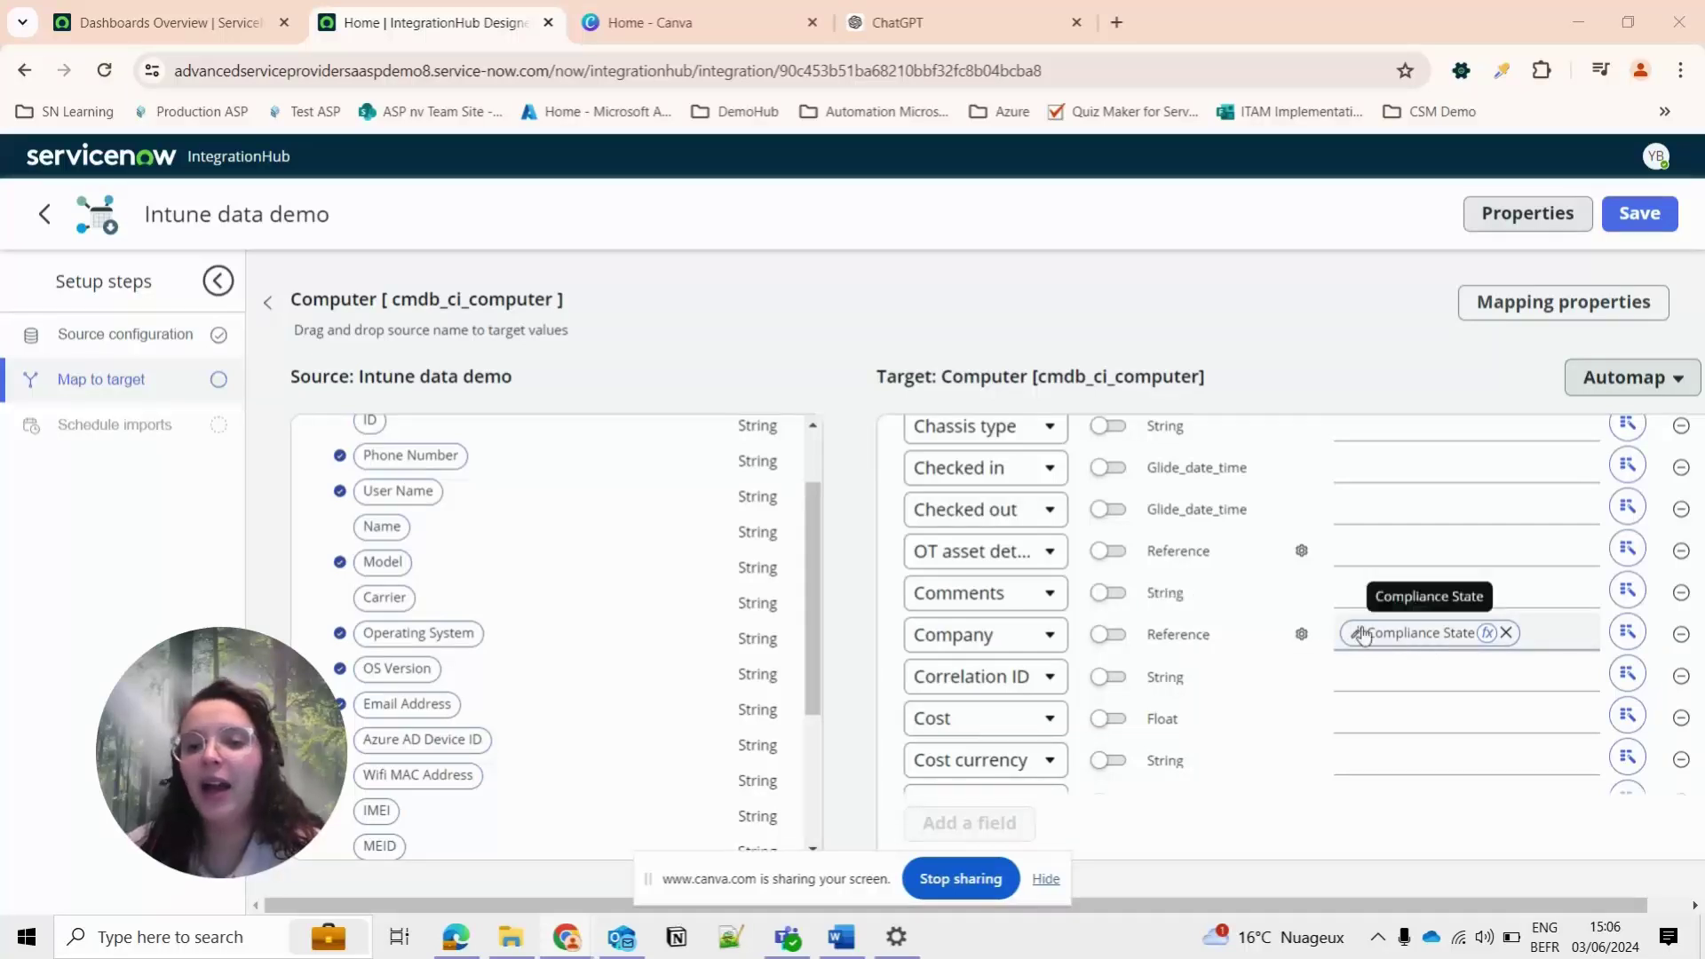
scroll(1363, 636, "down", 4)
scroll(1385, 622, "up", 1)
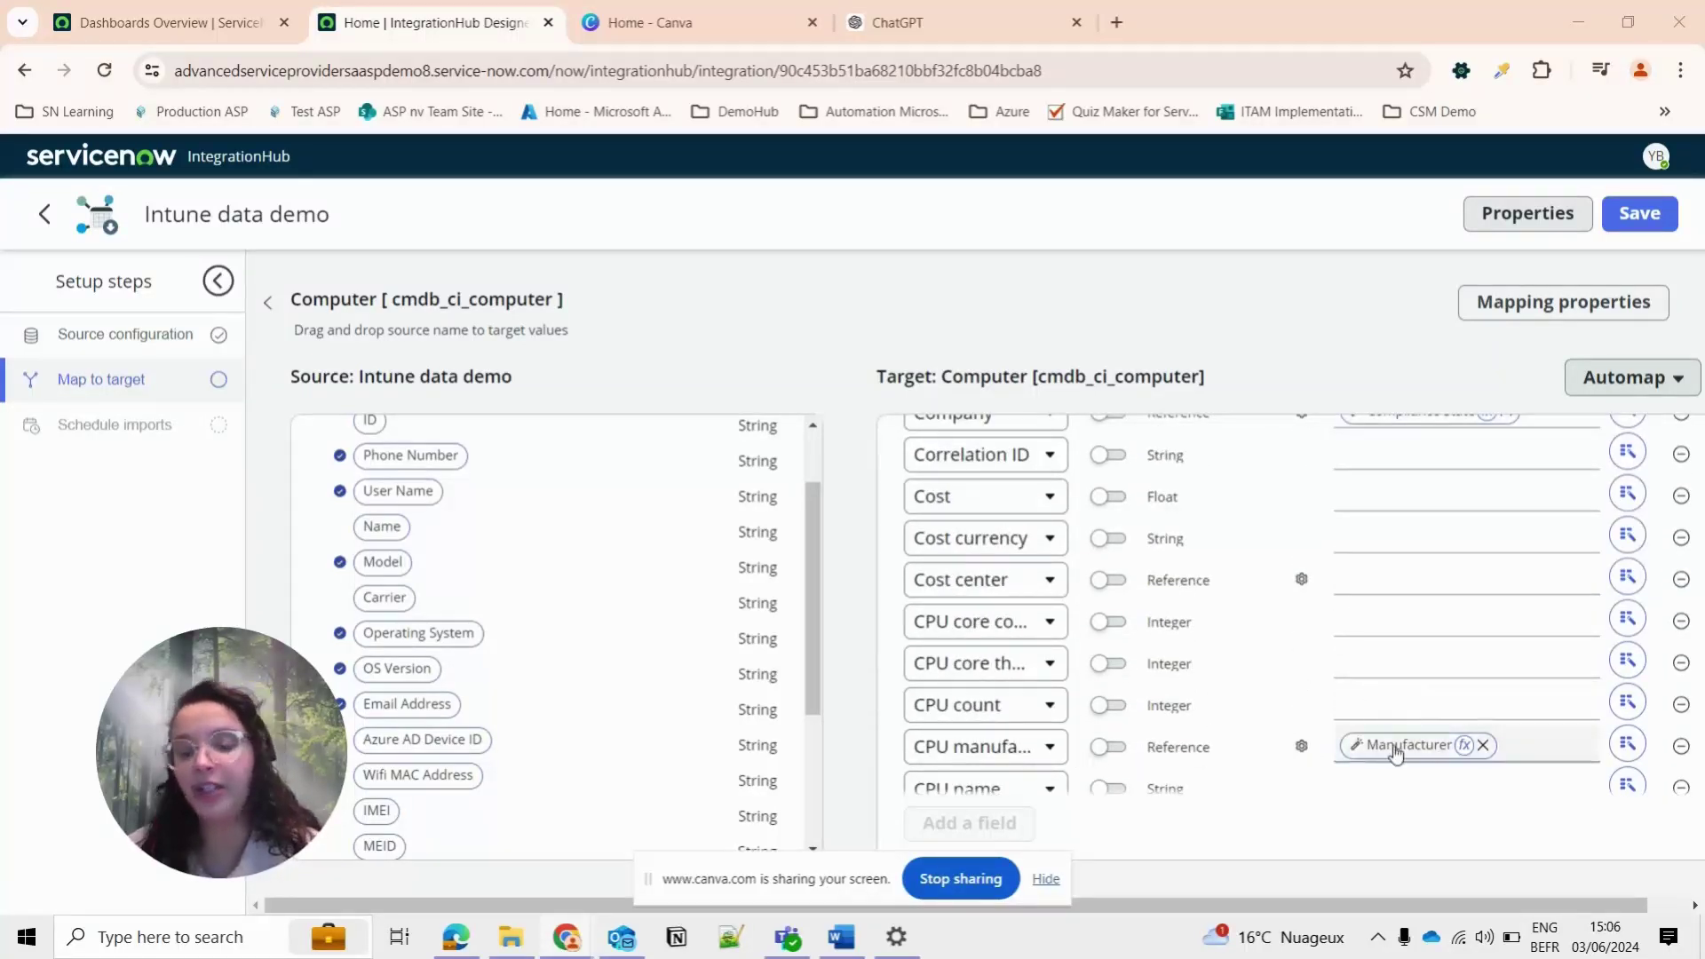
scroll(1350, 586, "down", 5)
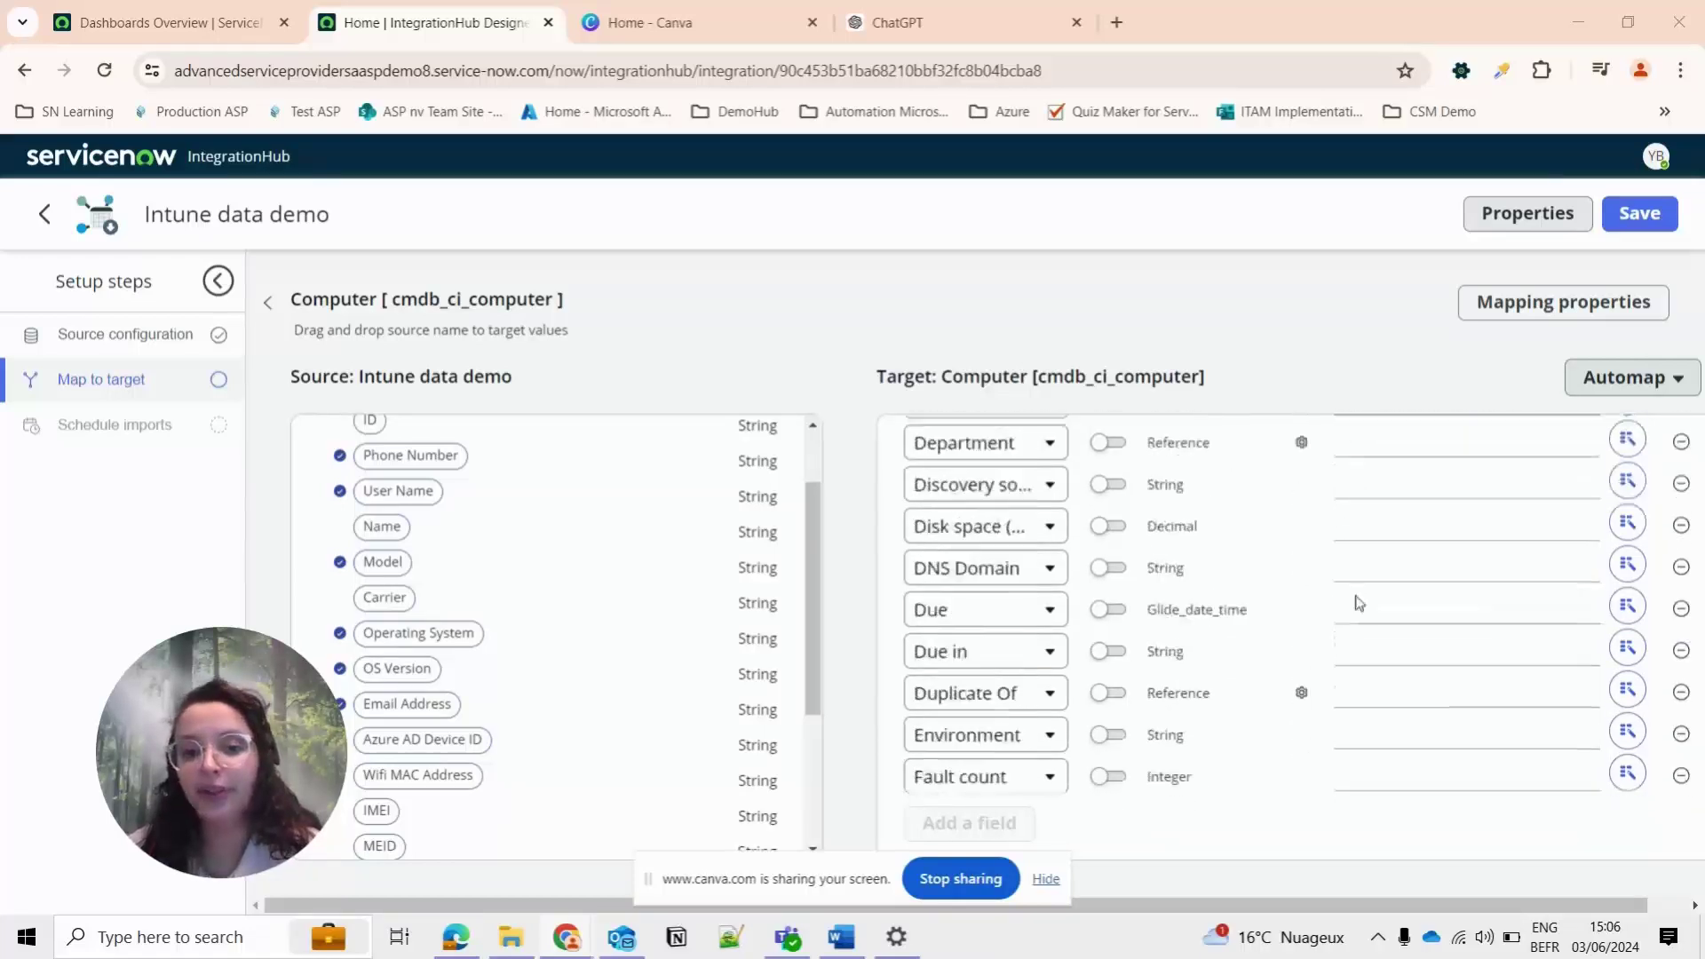
scroll(1358, 603, "down", 12)
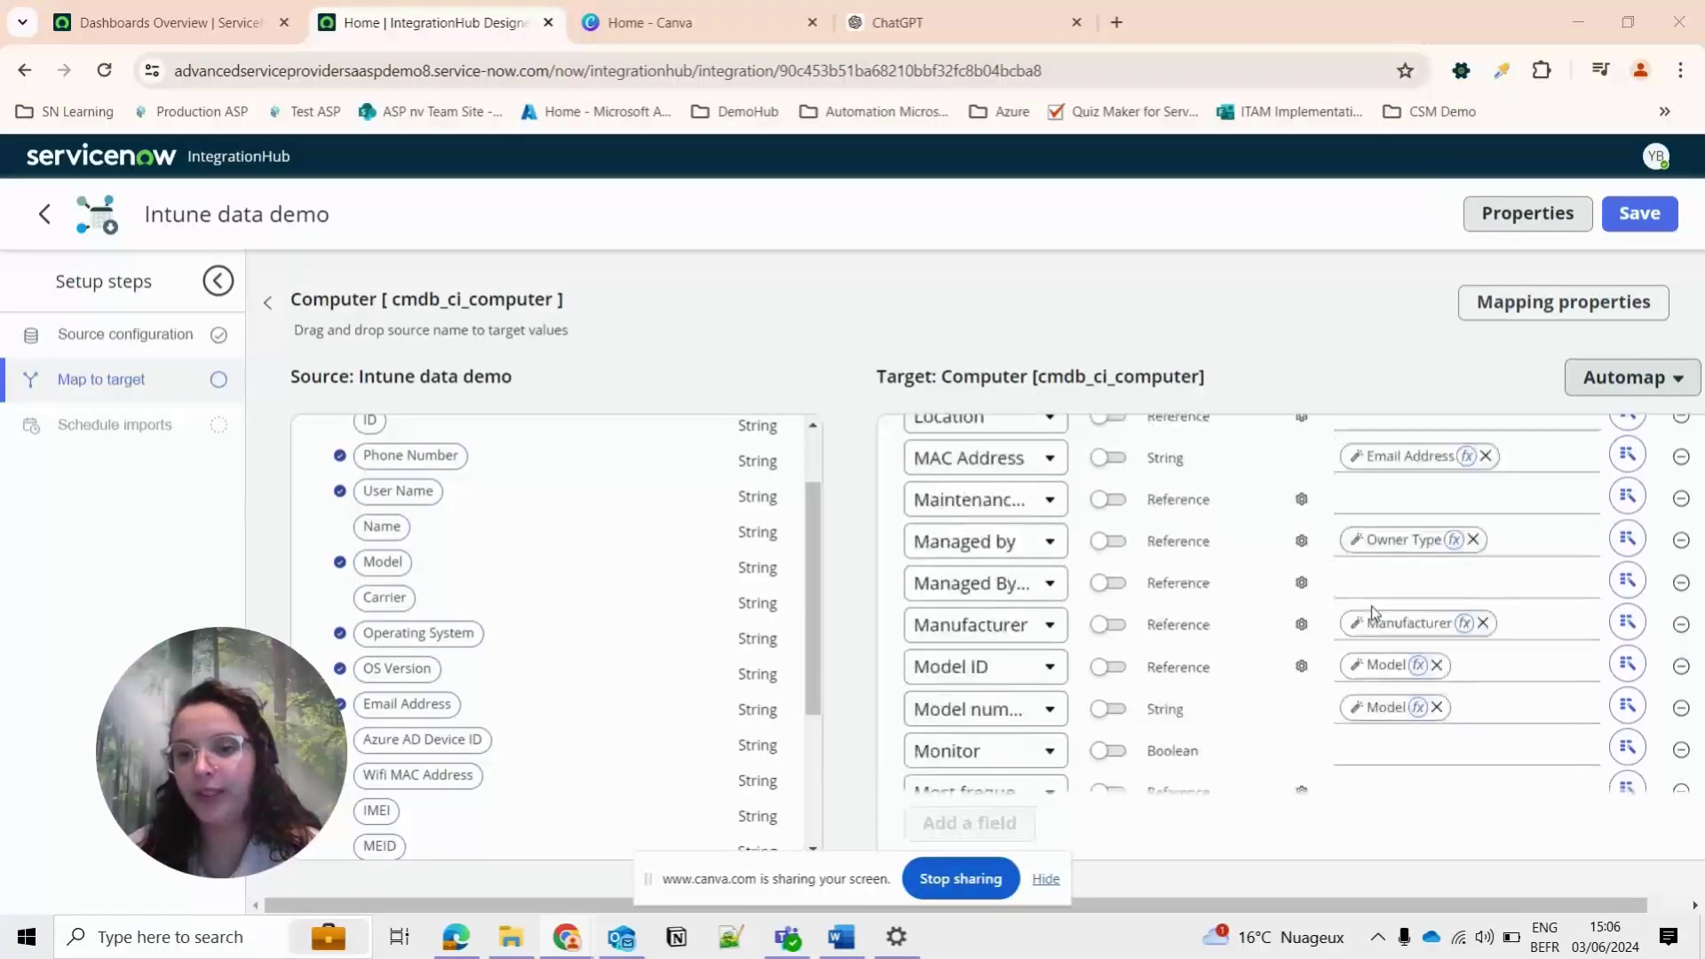
scroll(1371, 609, "down", 5)
scroll(1372, 609, "up", 3)
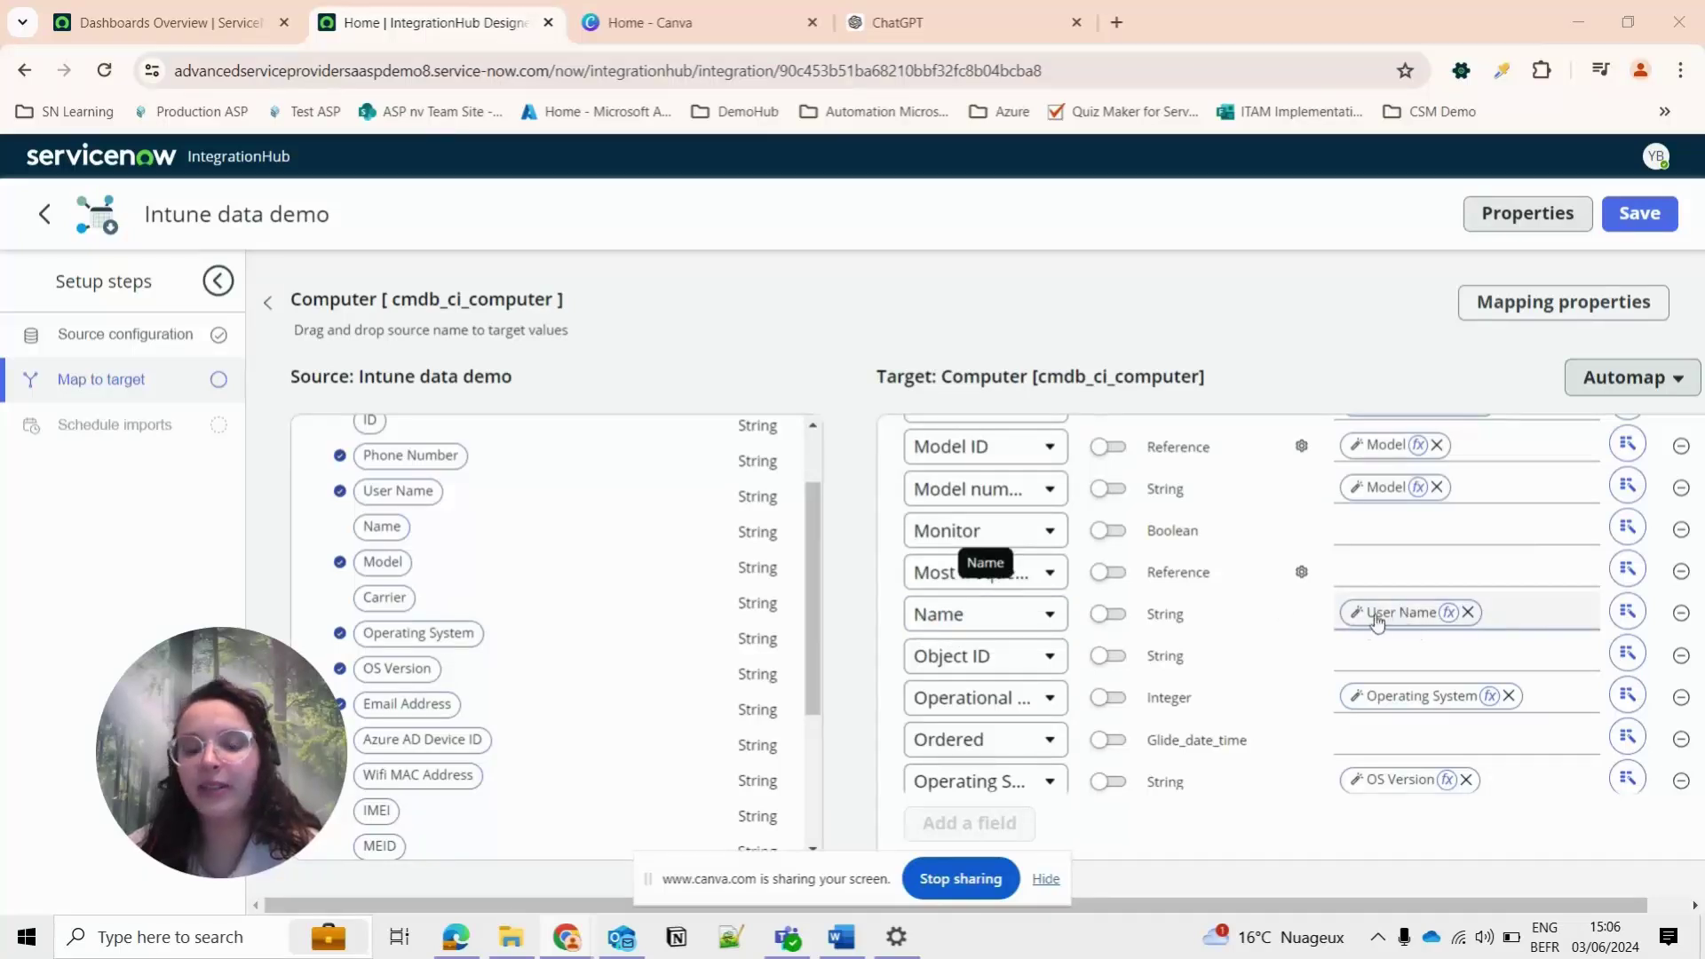
left_click(1468, 613)
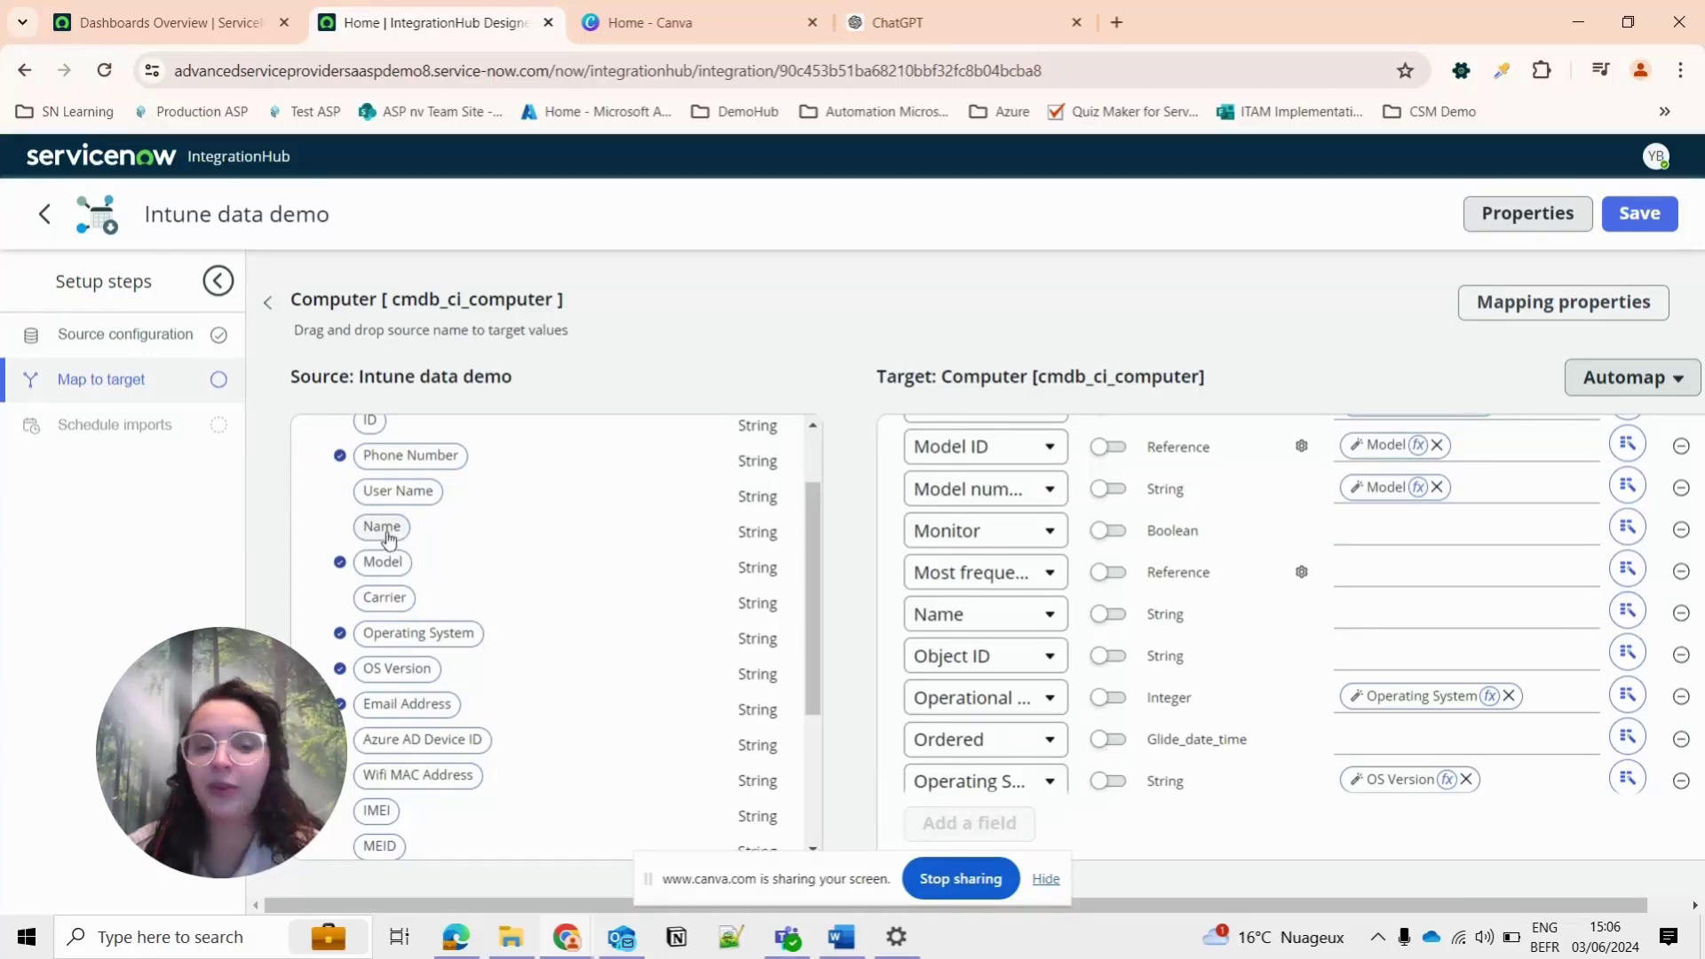
Step: Assign the Intune data demo source's Name field to the Computer's Name target
left_click_drag(382, 528, 1618, 622)
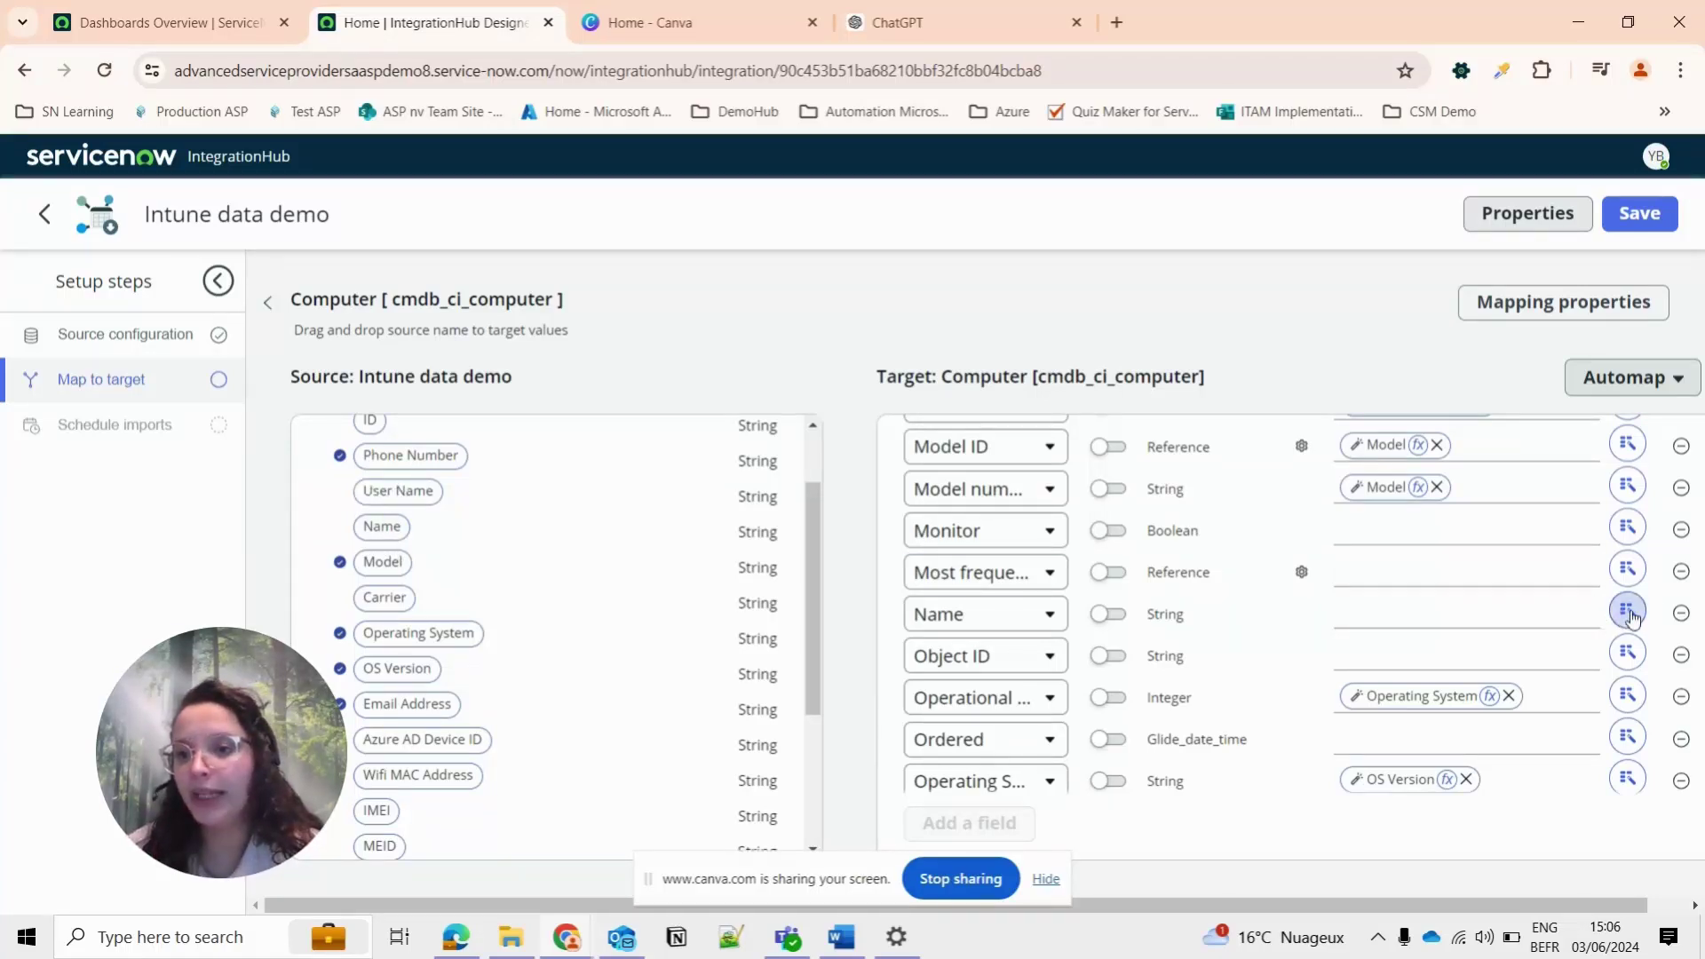
left_click(1628, 613)
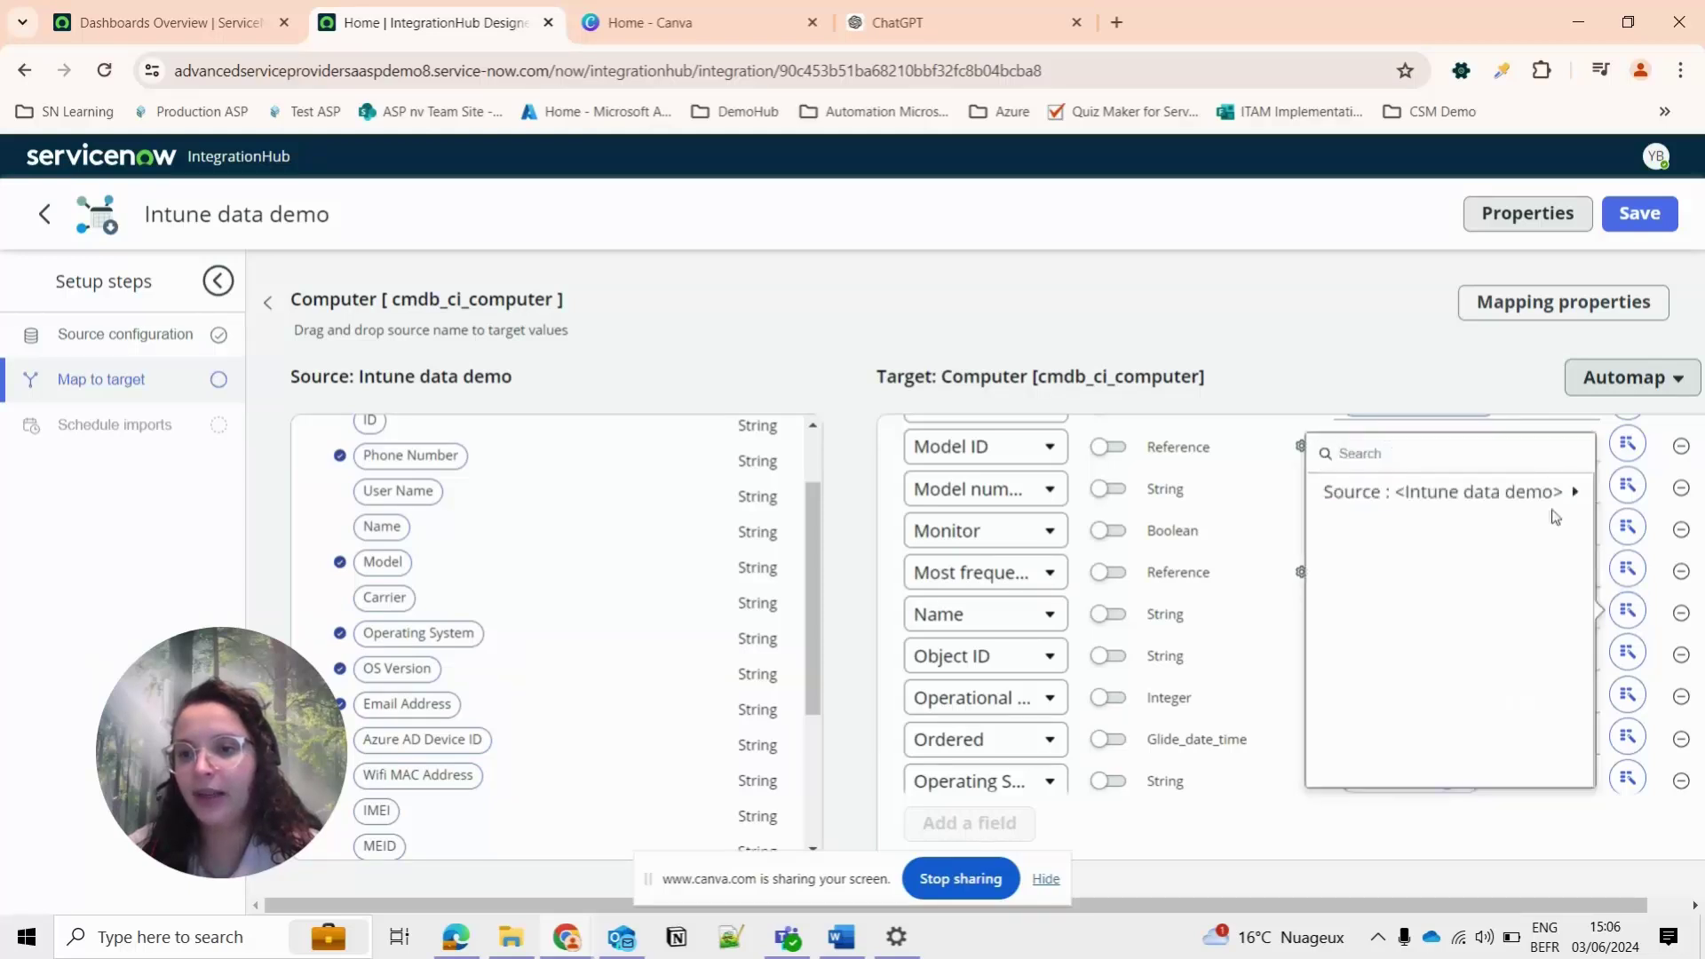
left_click(1574, 493)
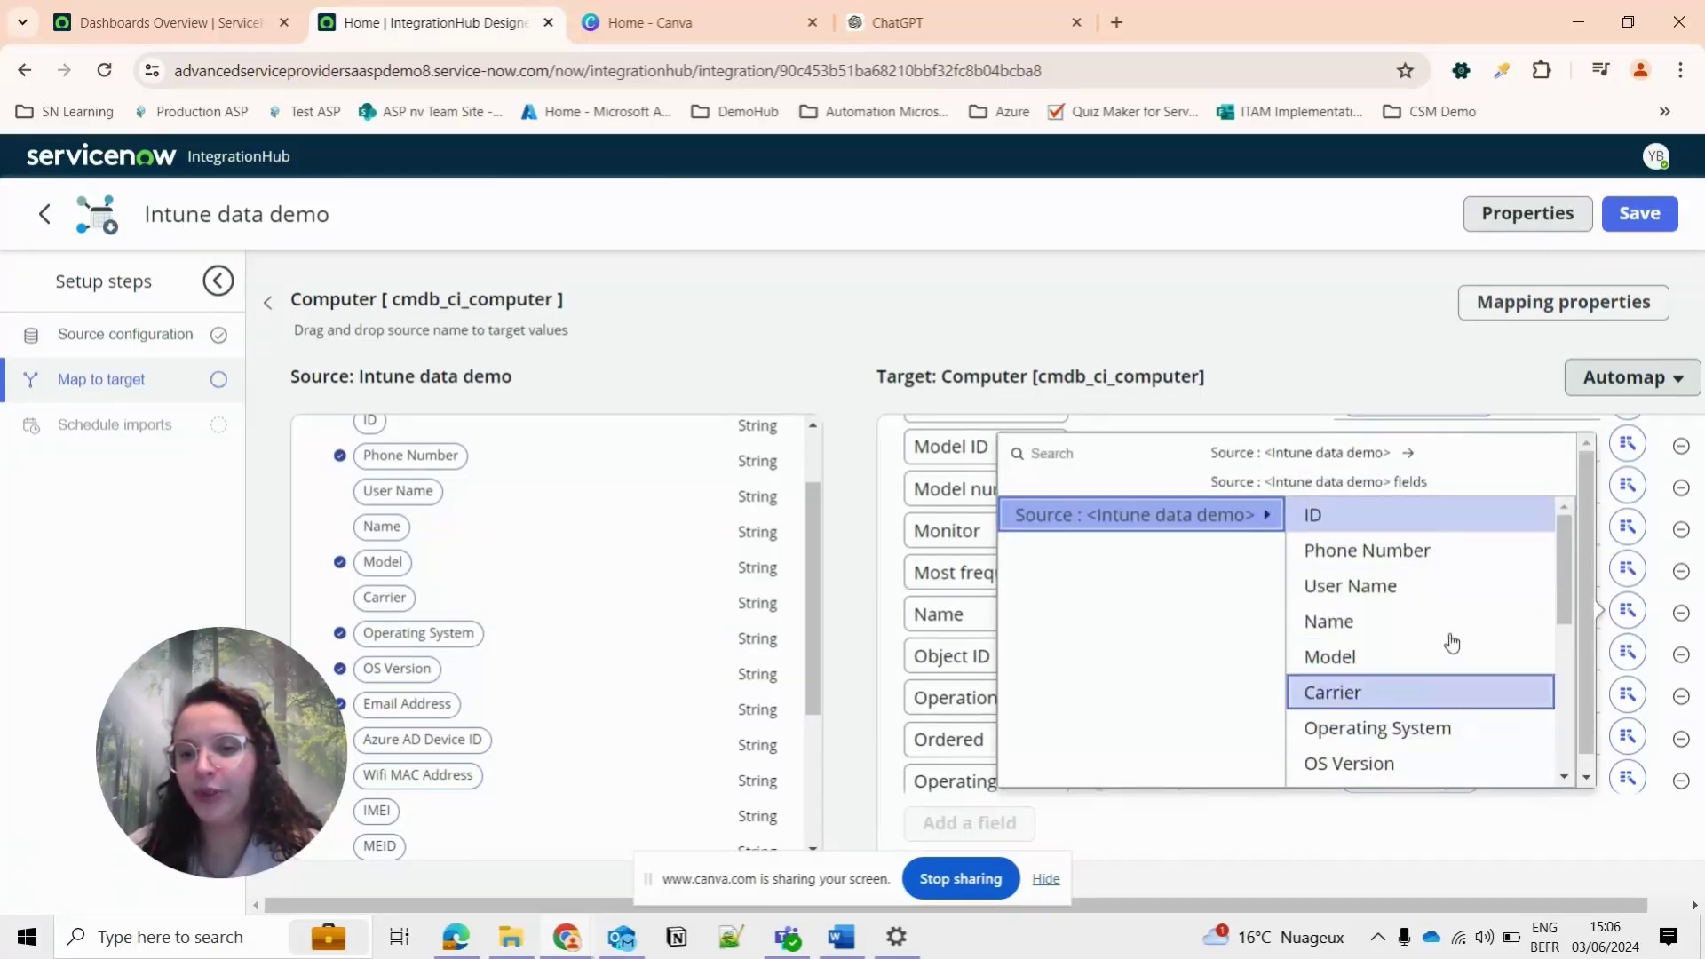
left_click(1378, 628)
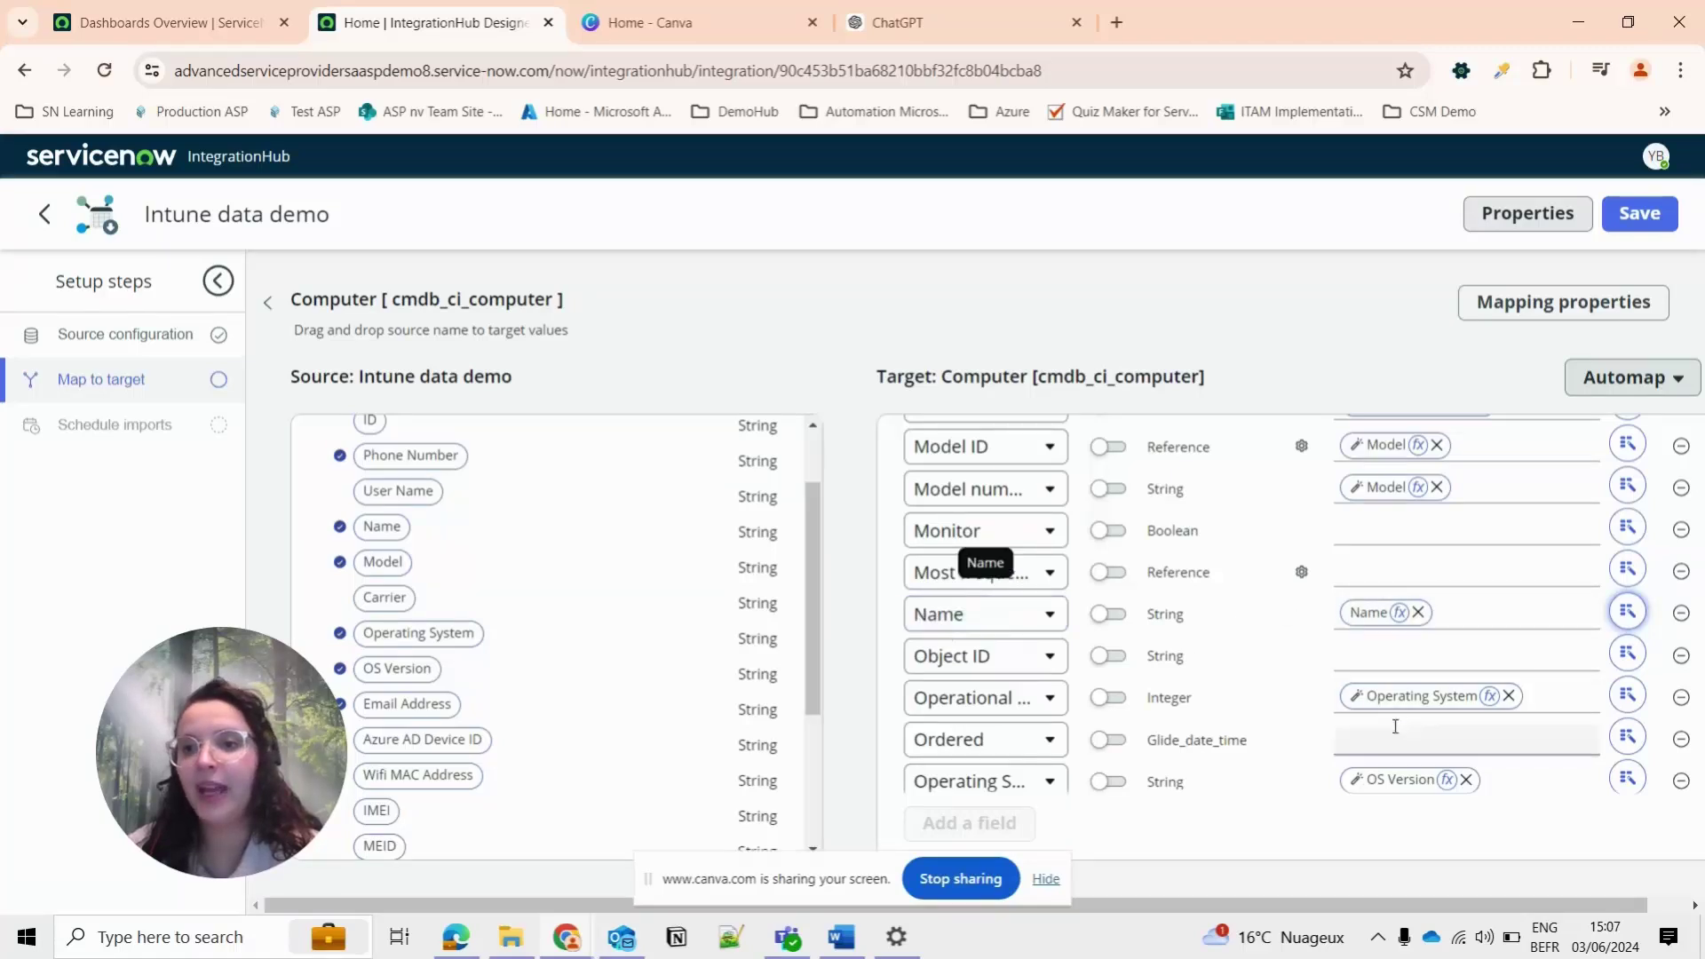
Step: Save the field mappings and go to the Schedule imports step
left_click(1632, 223)
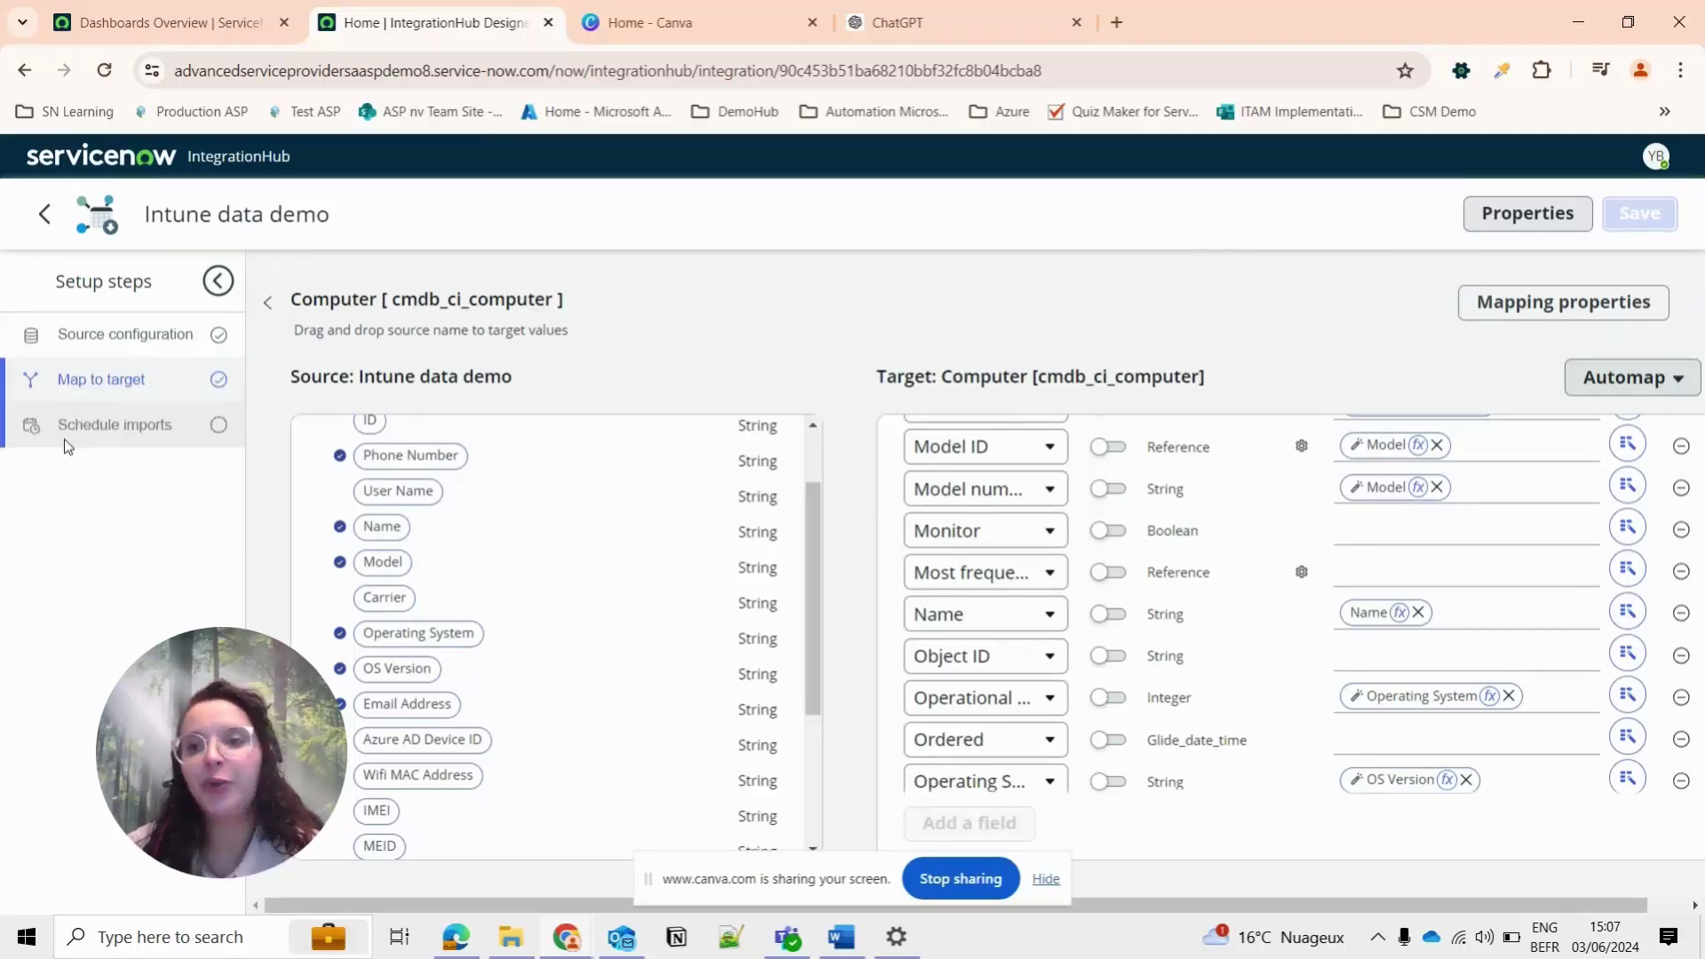
left_click(123, 434)
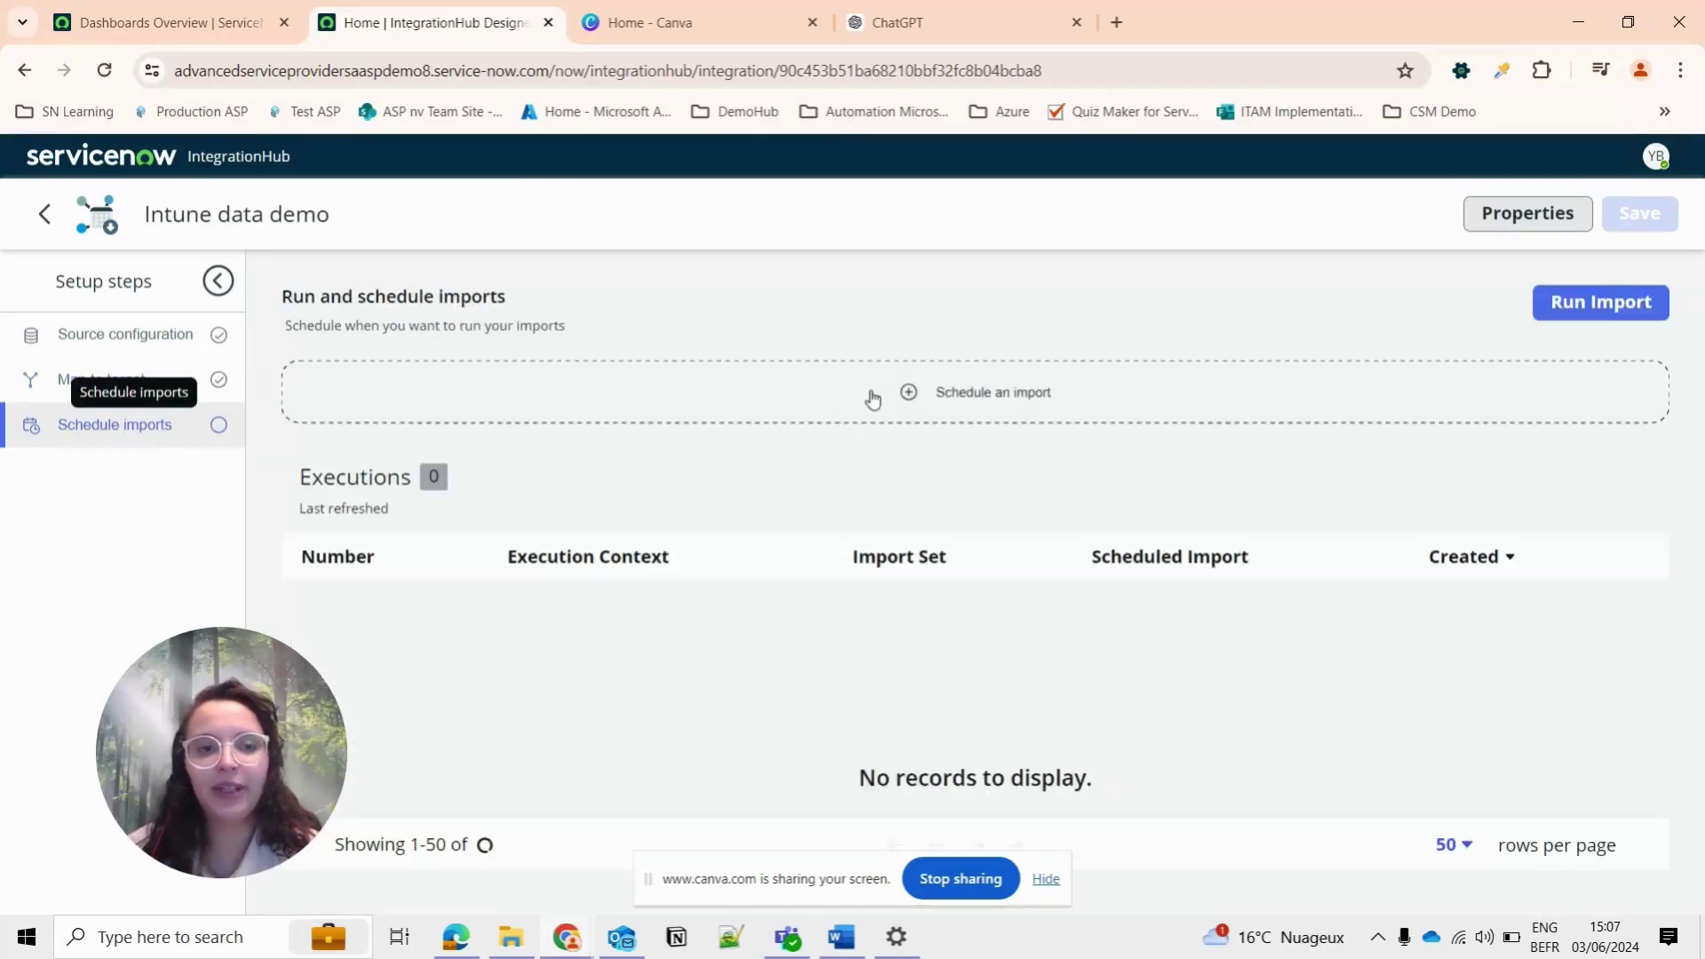
Step: Check the schedule run options, discard the schedule, and run the import once now
left_click(906, 393)
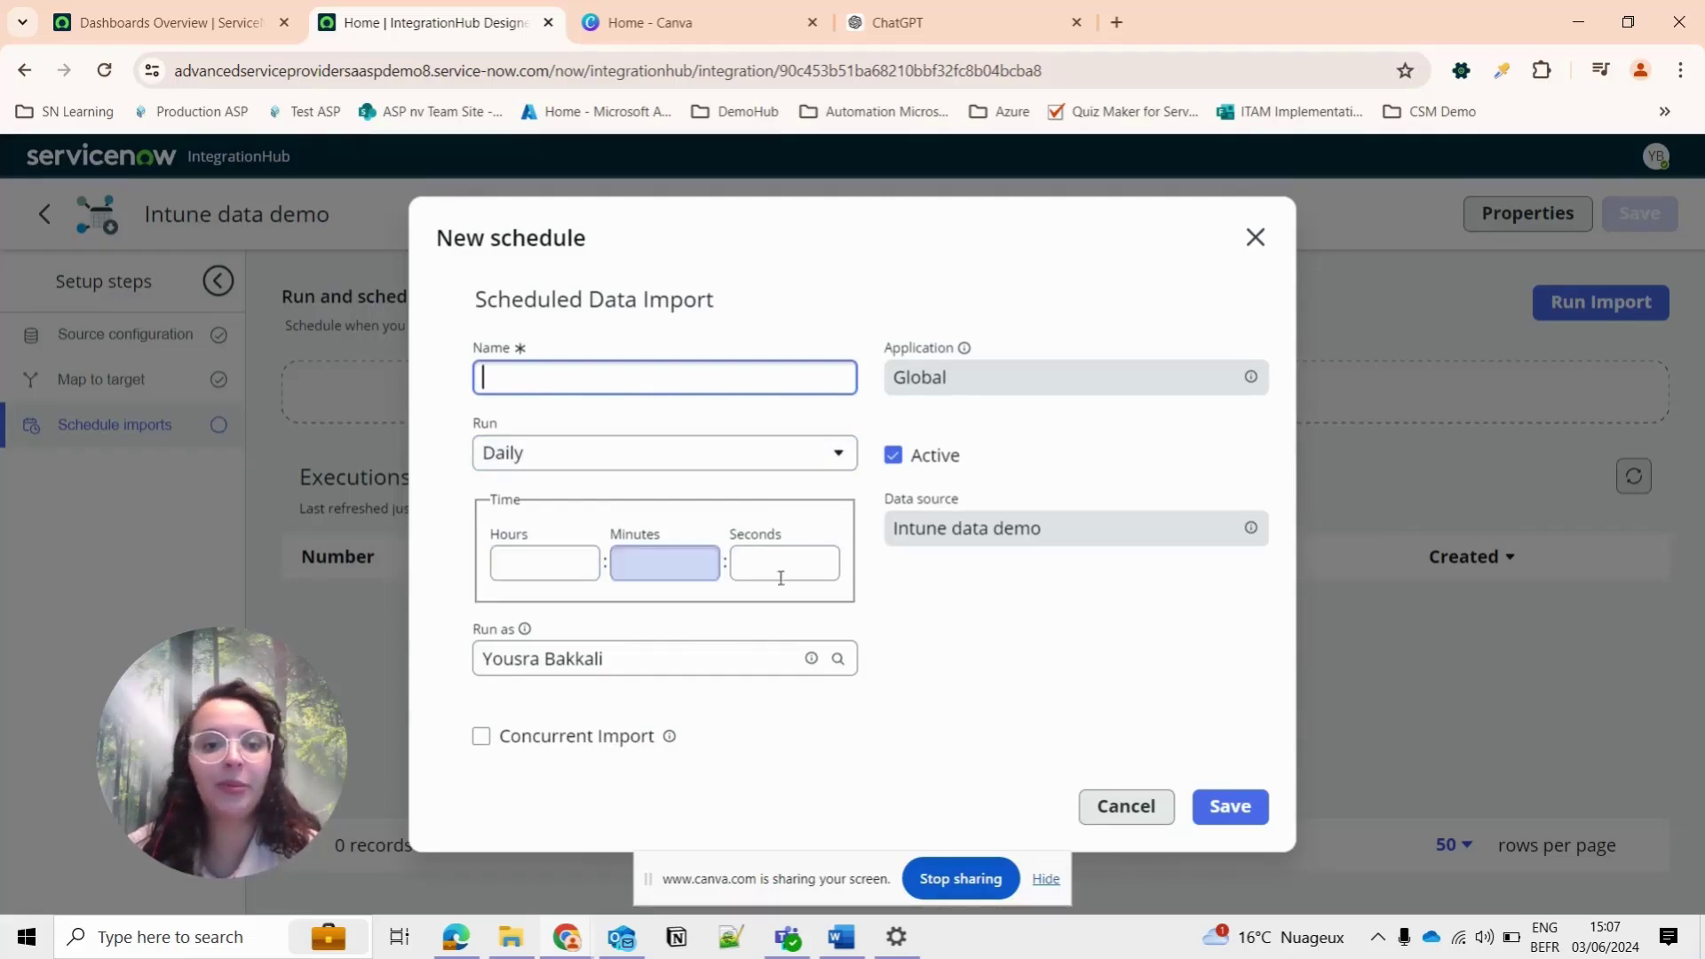
left_click(544, 458)
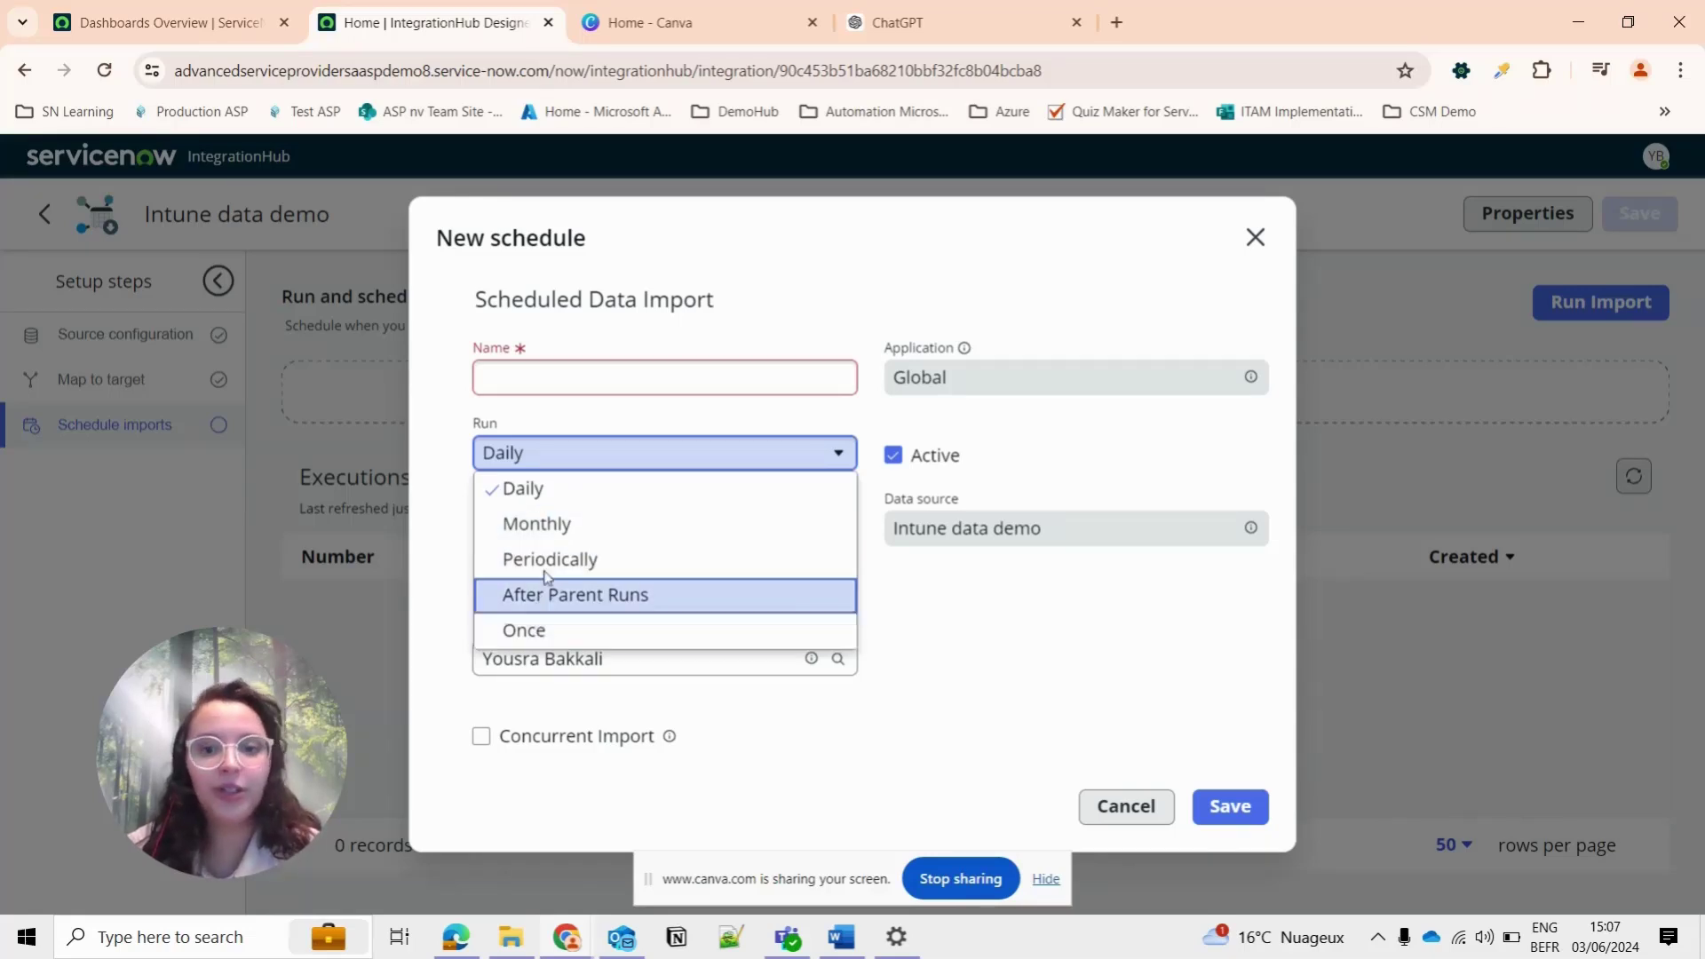
left_click(1117, 810)
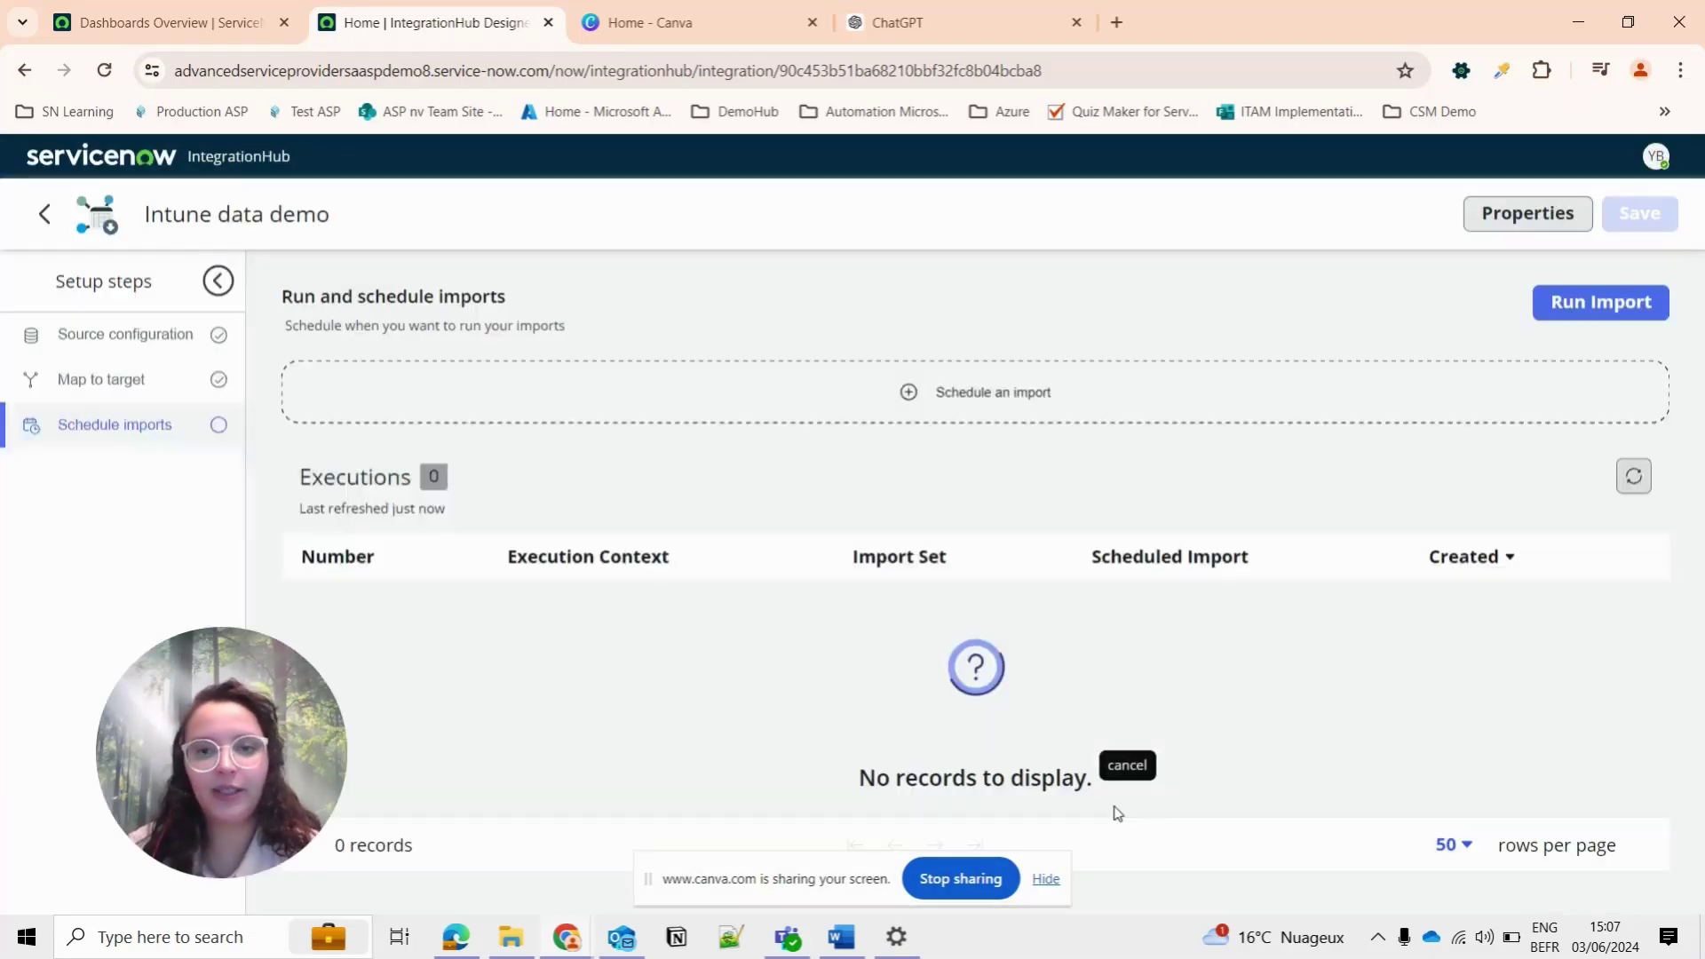
left_click(1603, 303)
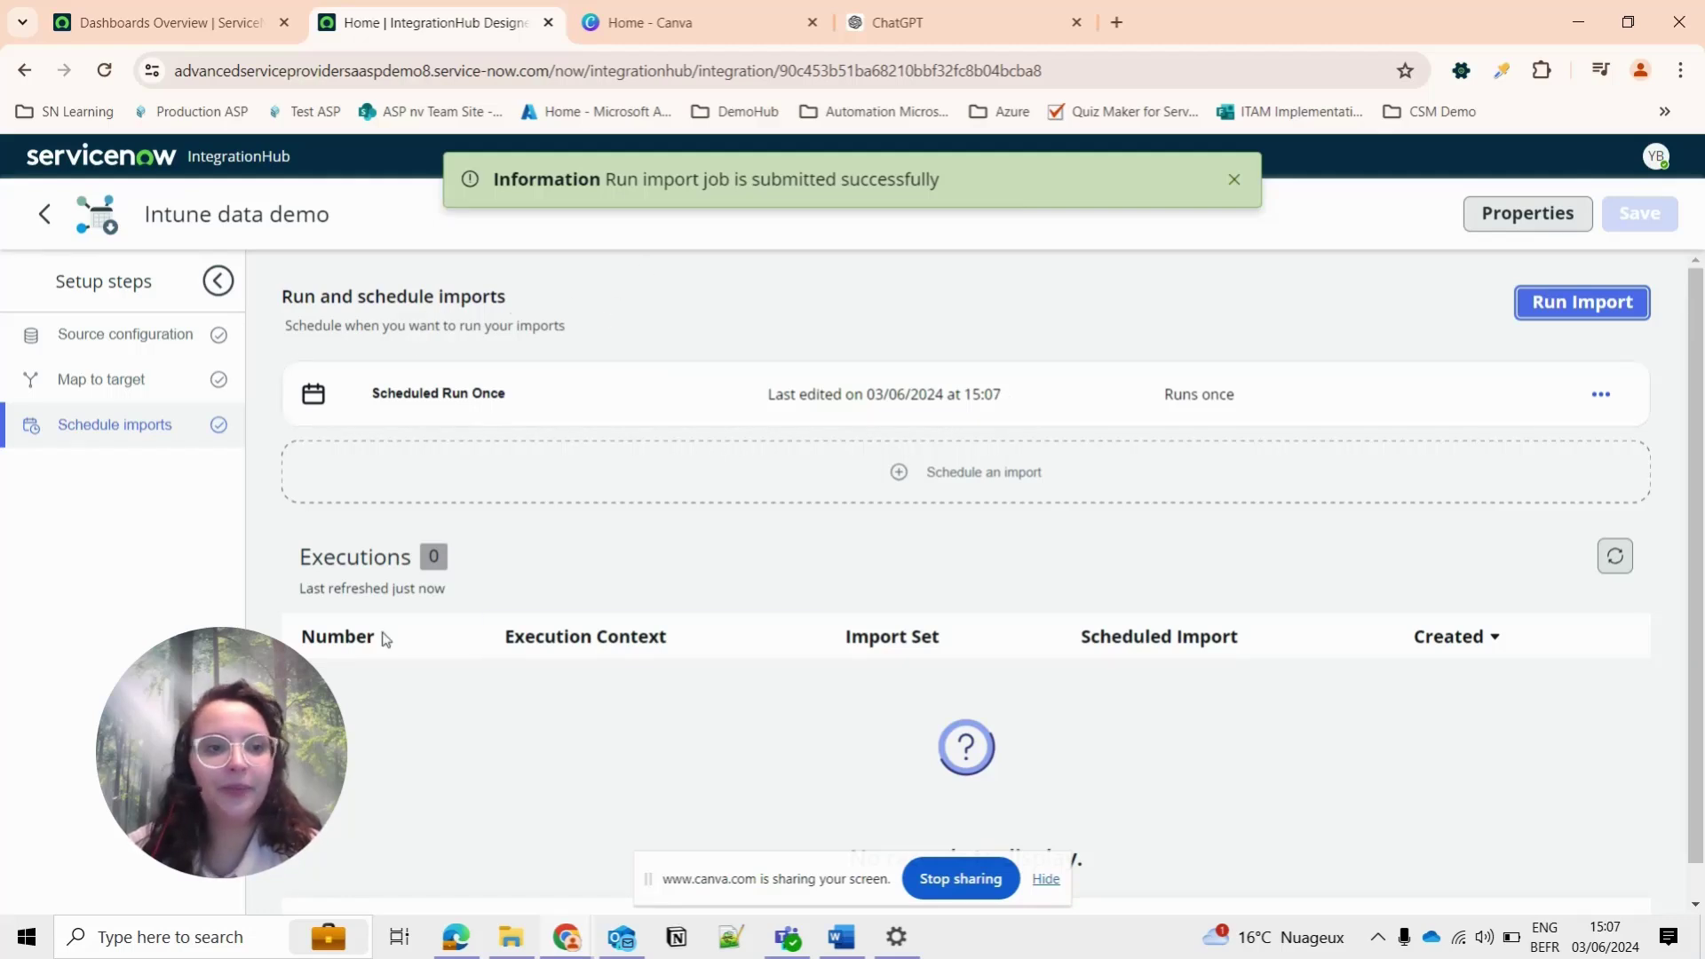
Step: Refresh and open execution EXE00001451: 35 rows imported and processed, 0 errors
left_click(110, 70)
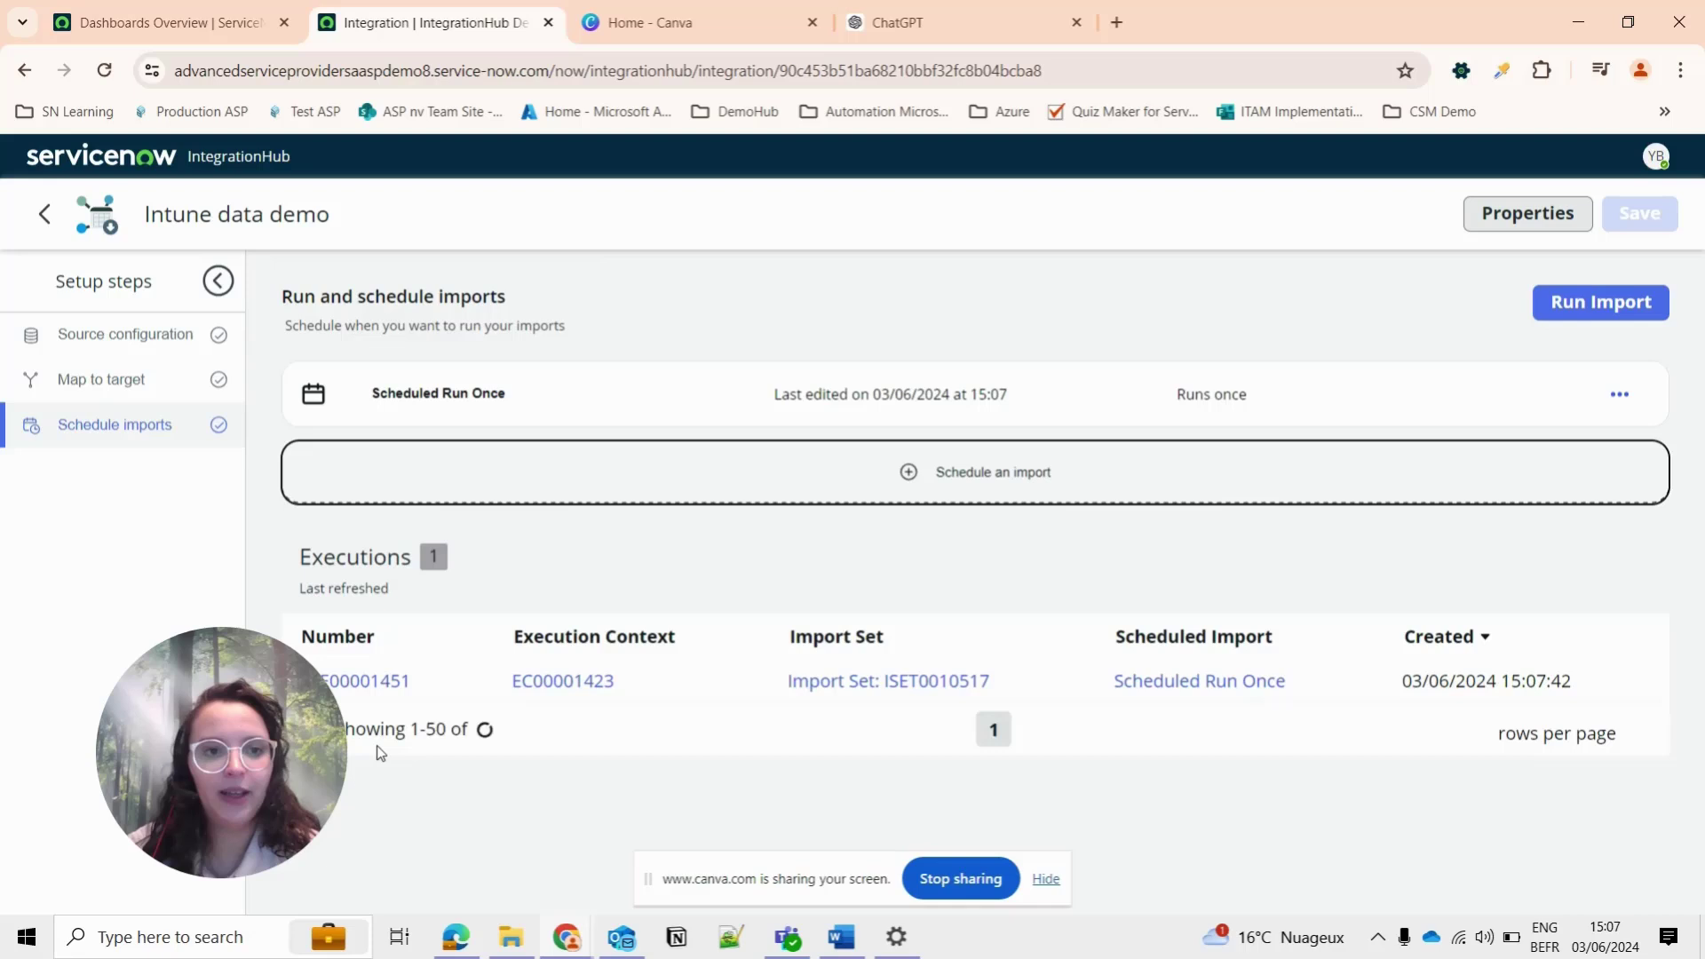
left_click(355, 681)
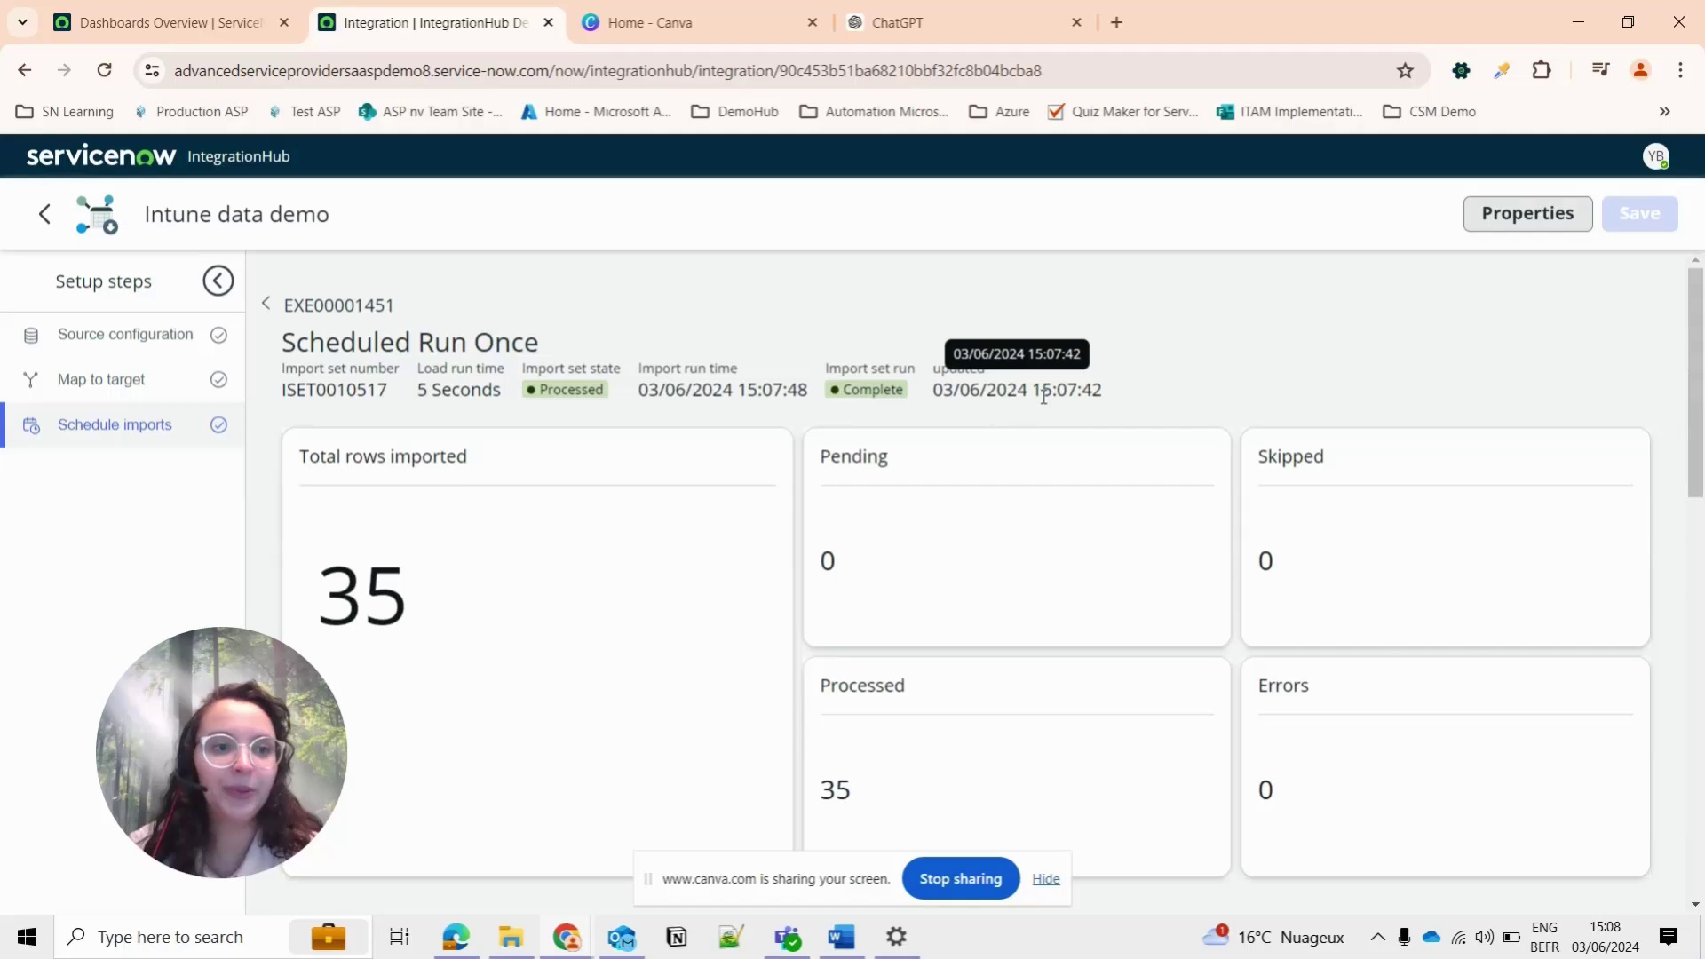
Step: From the Dashboards Overview tab, enter cmdb_ci_computer.LIST in the navigator to open the Computer table list
left_click(178, 20)
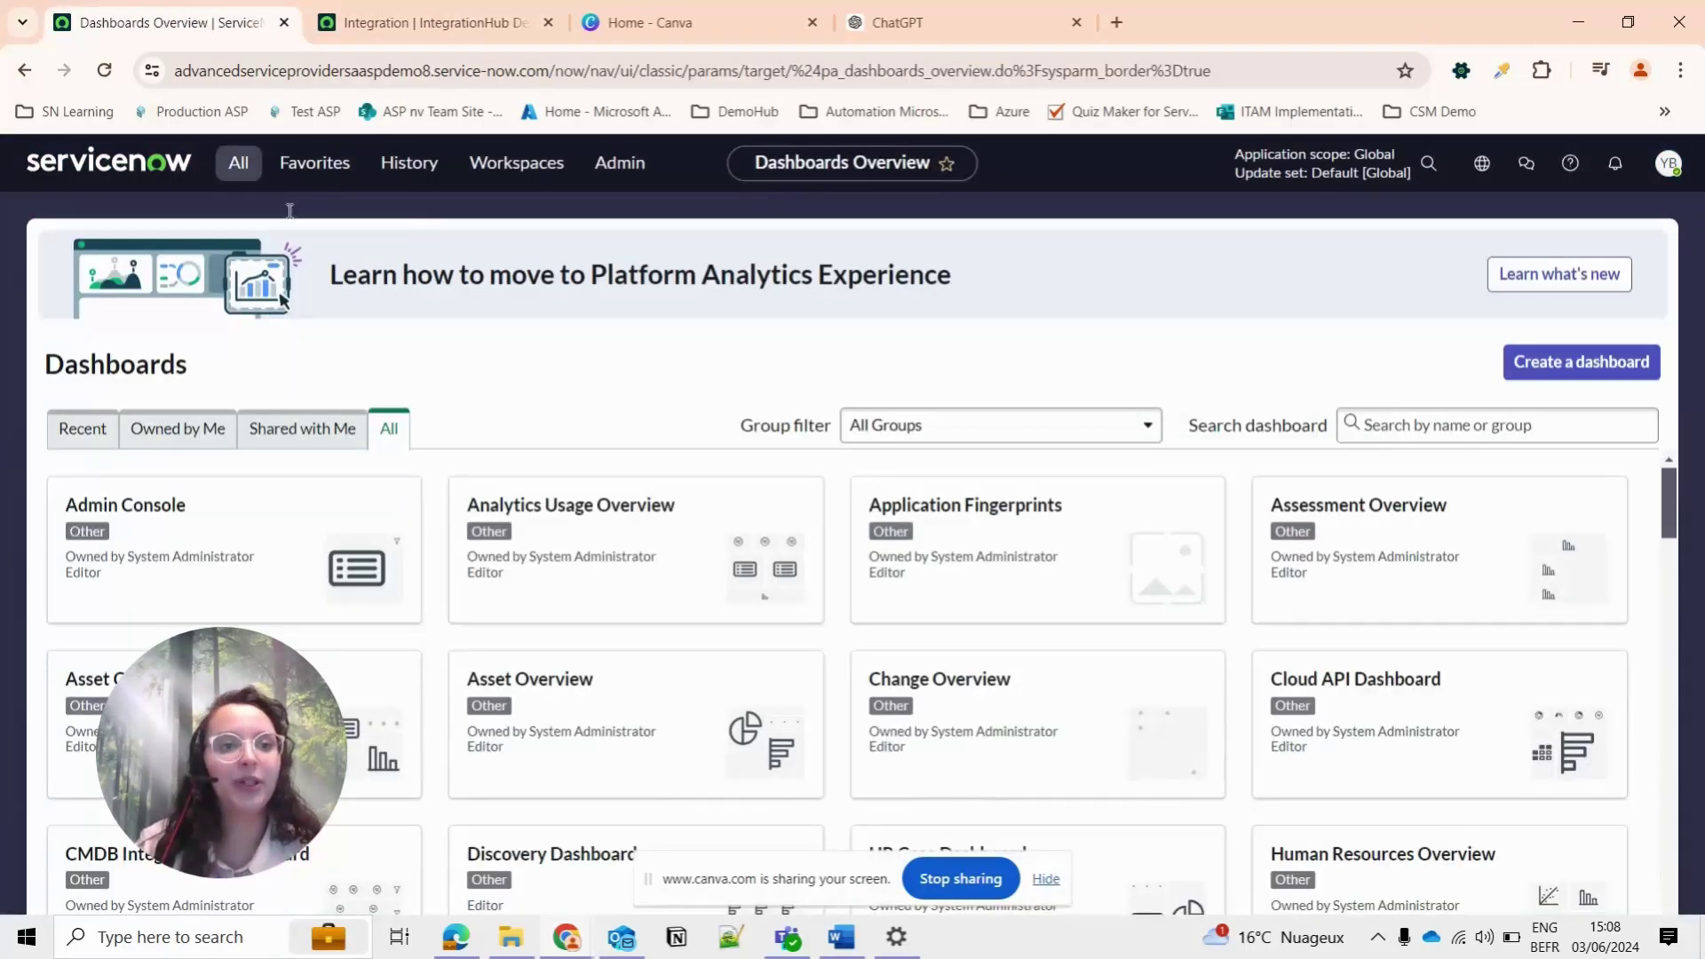
left_click(238, 163)
key("BackSpace")
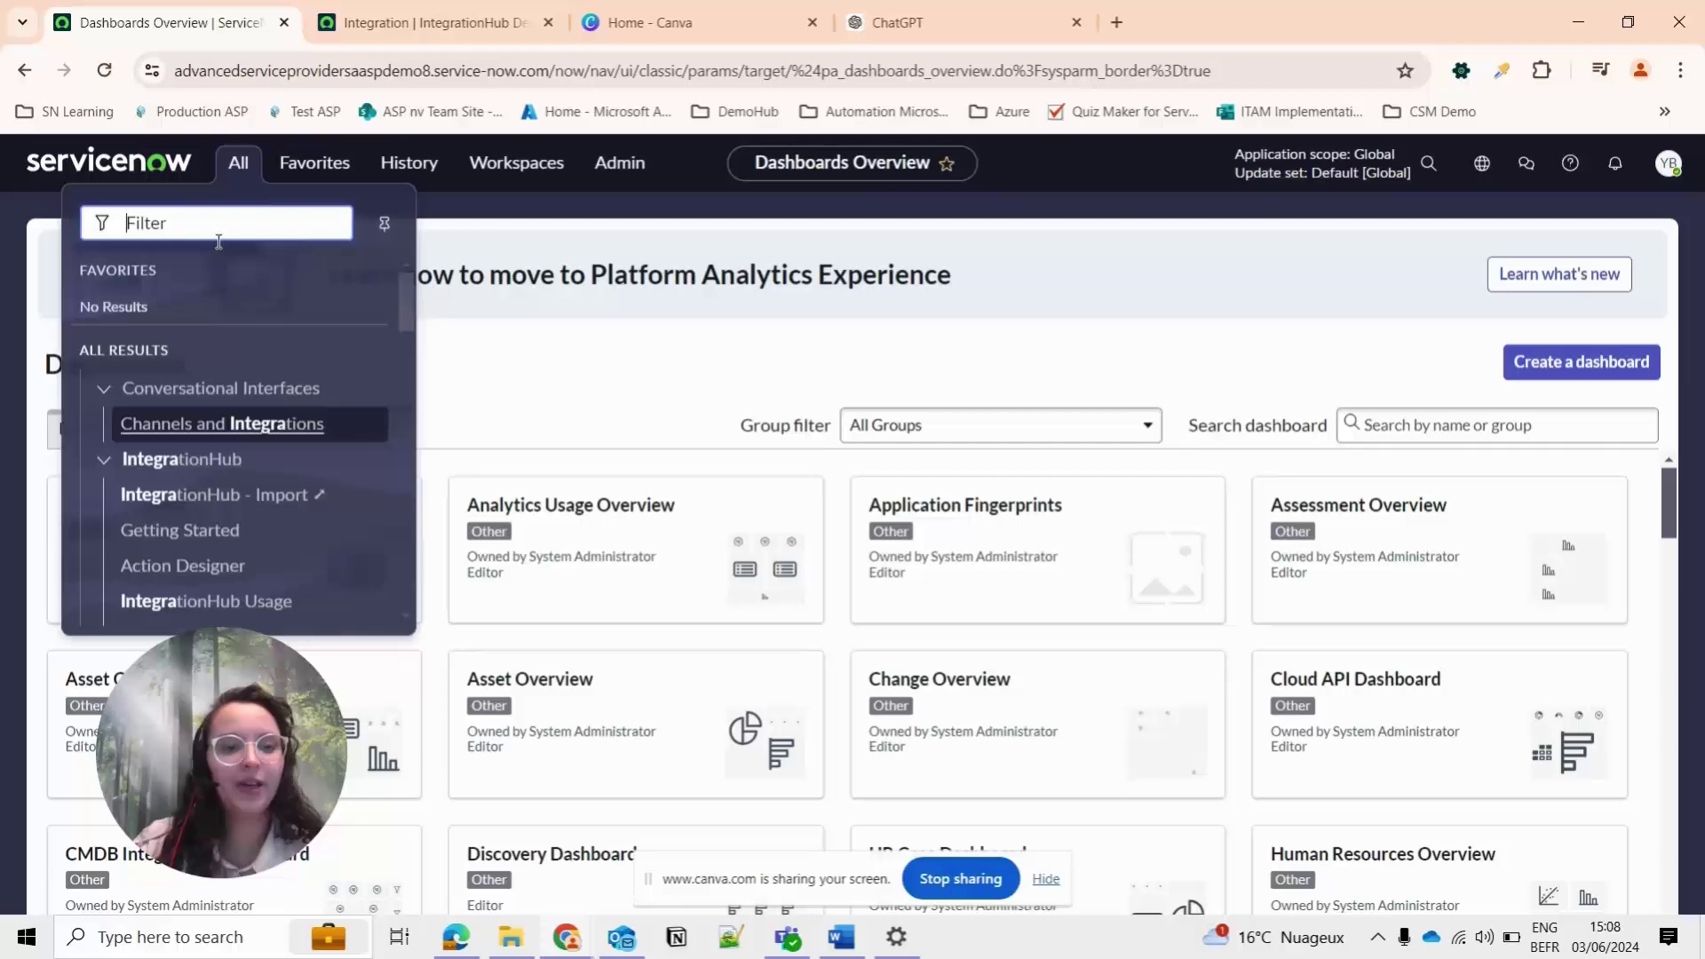
type("cmdb")
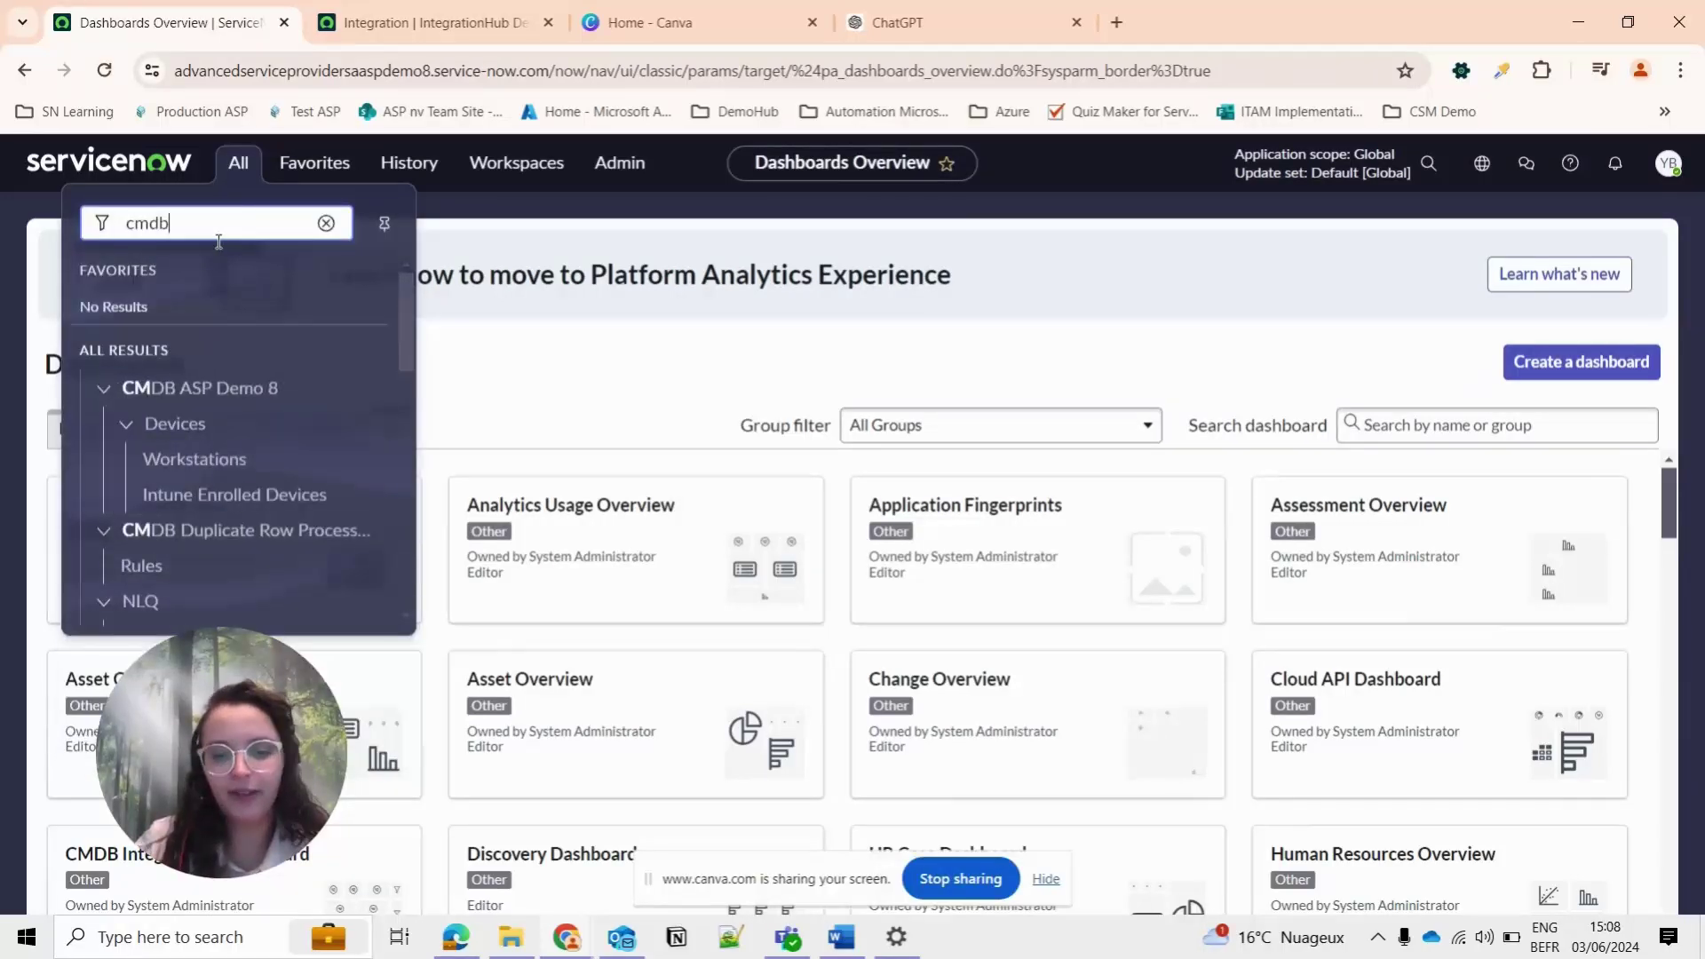
type("_ci_")
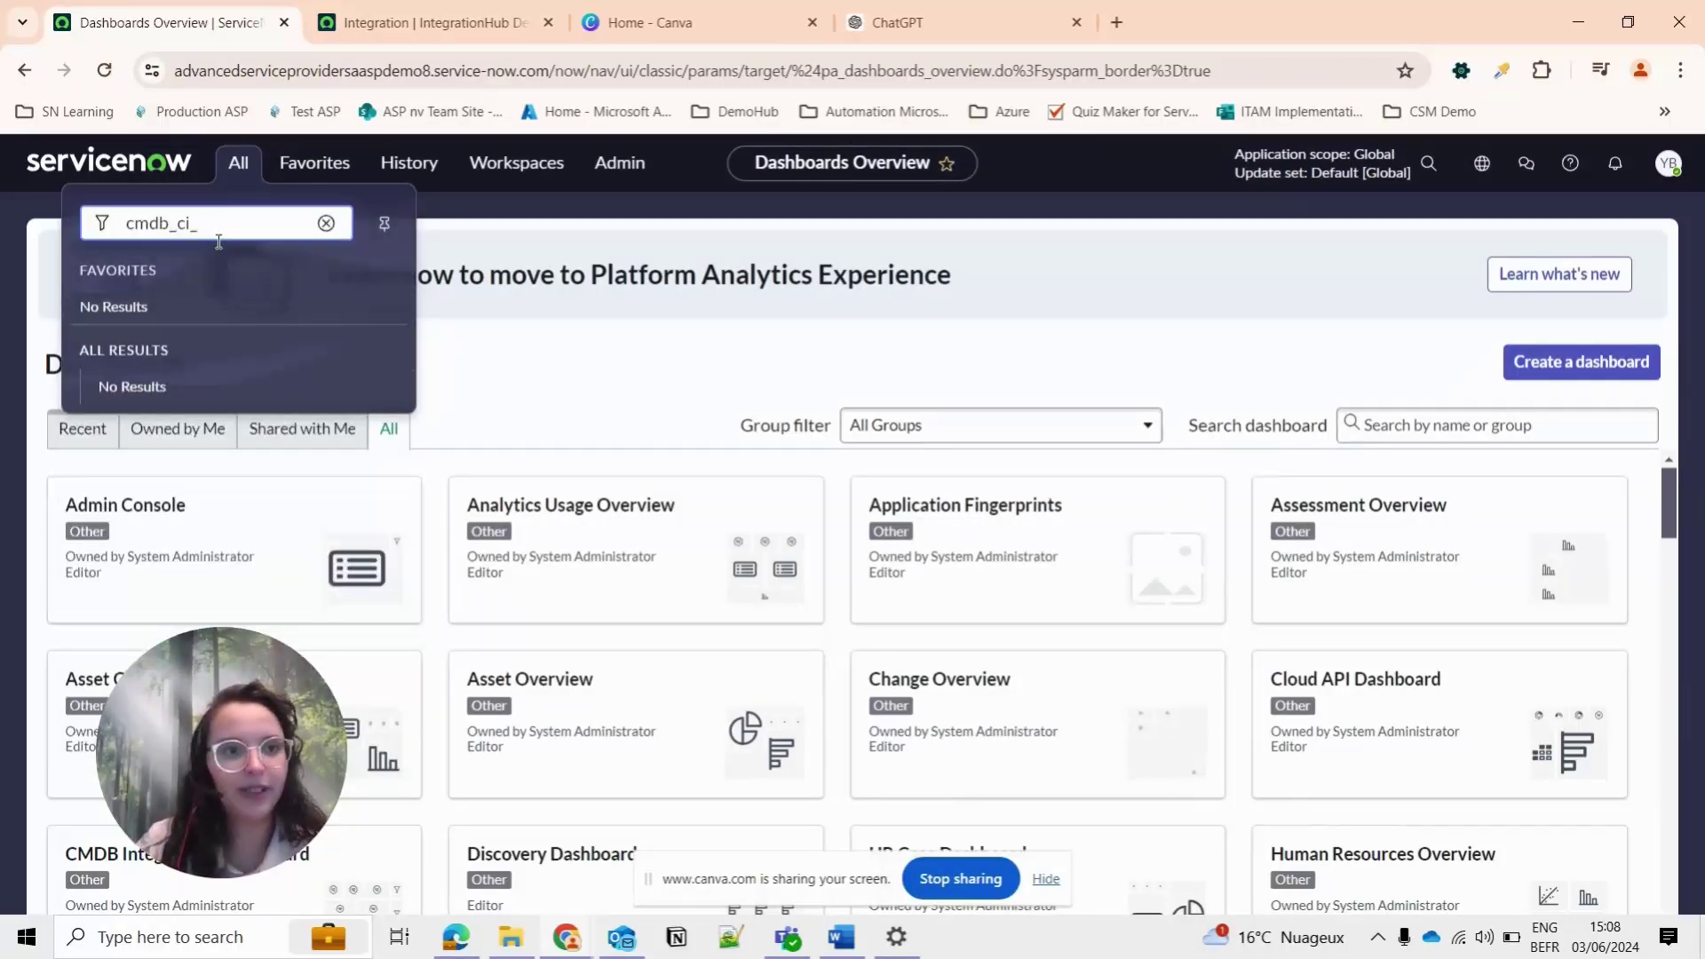
type("comput")
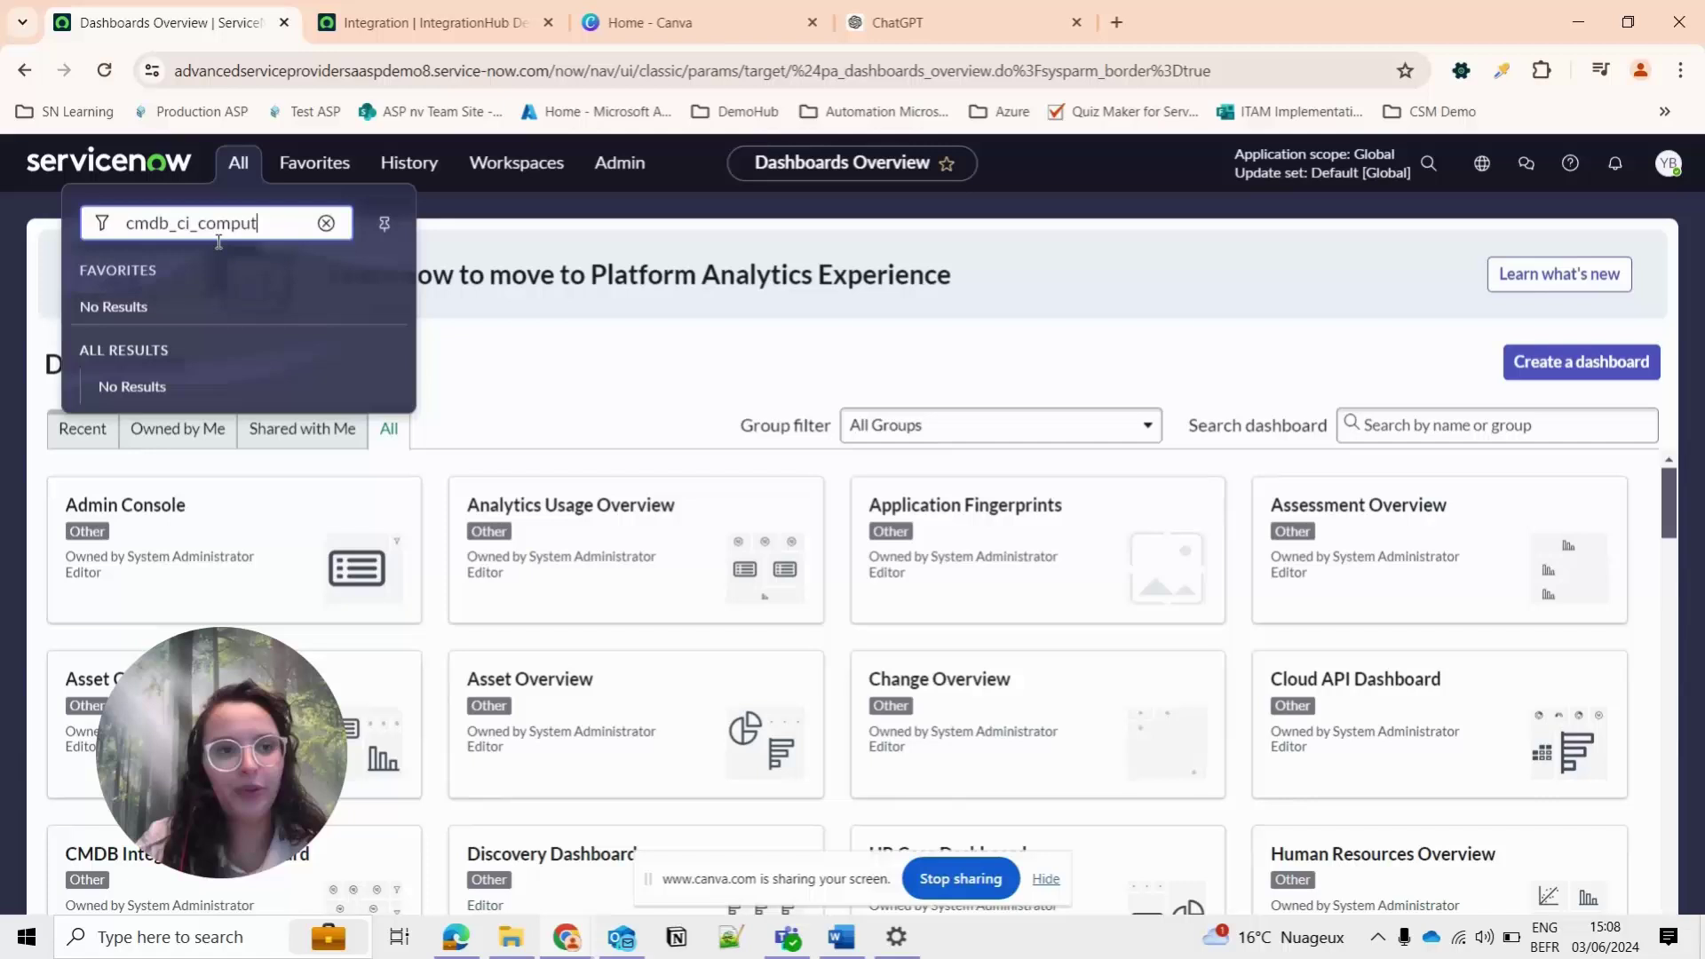
type("er.LIST")
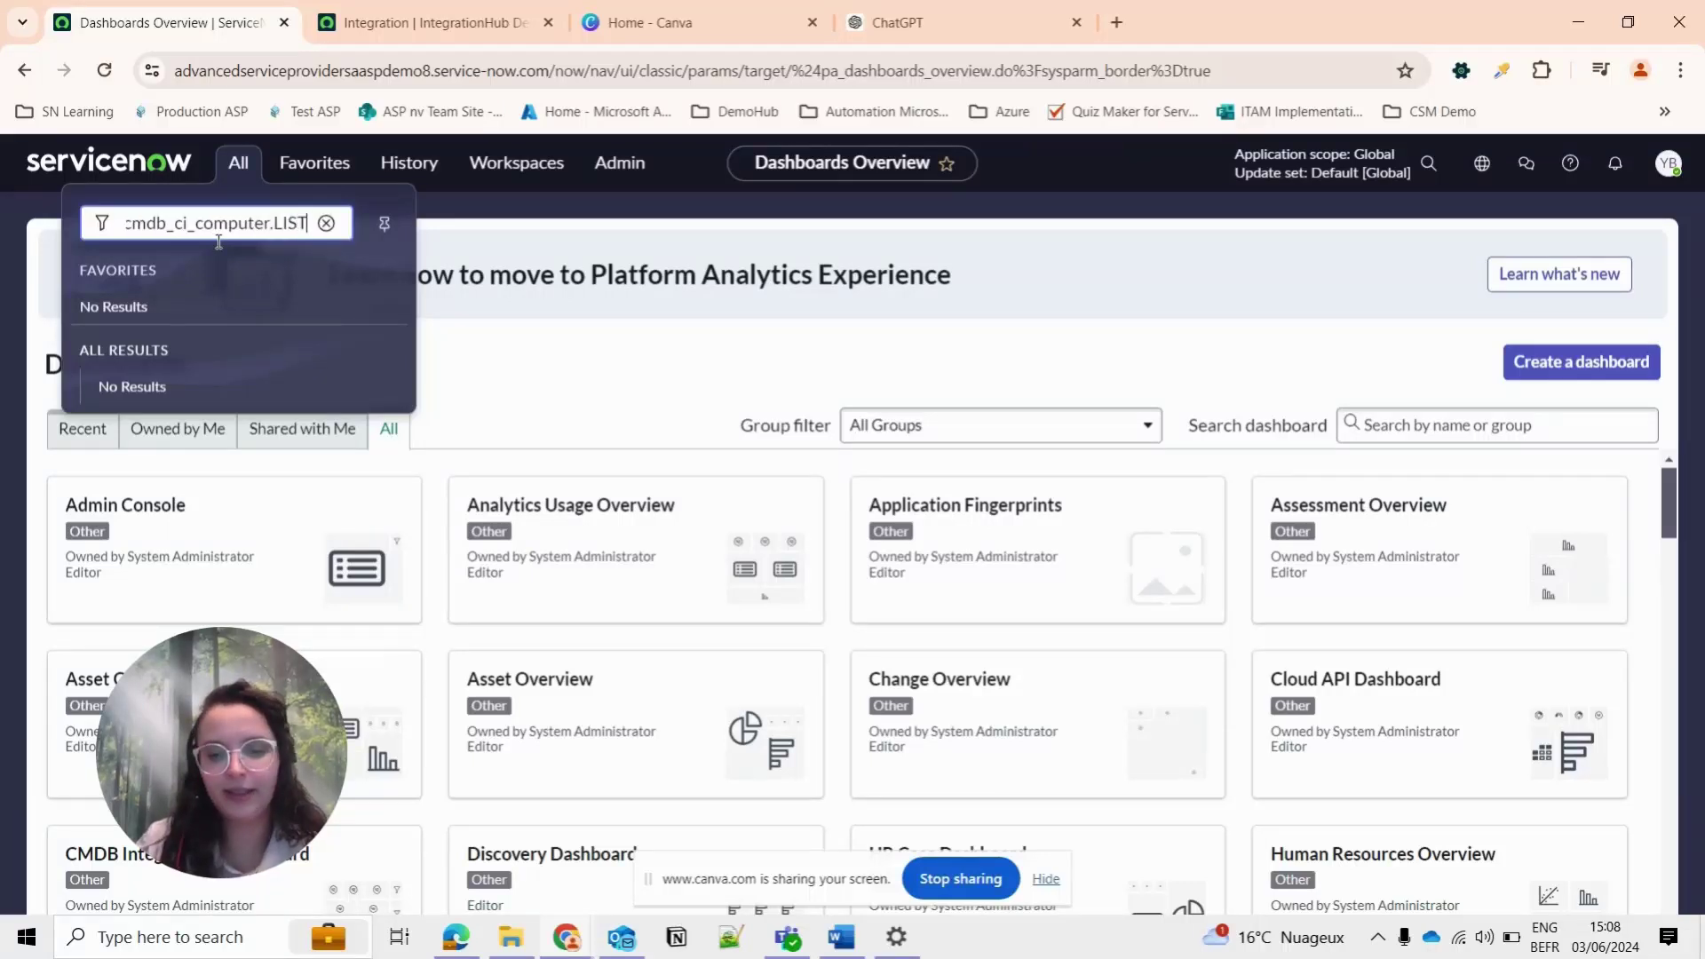
key("Return")
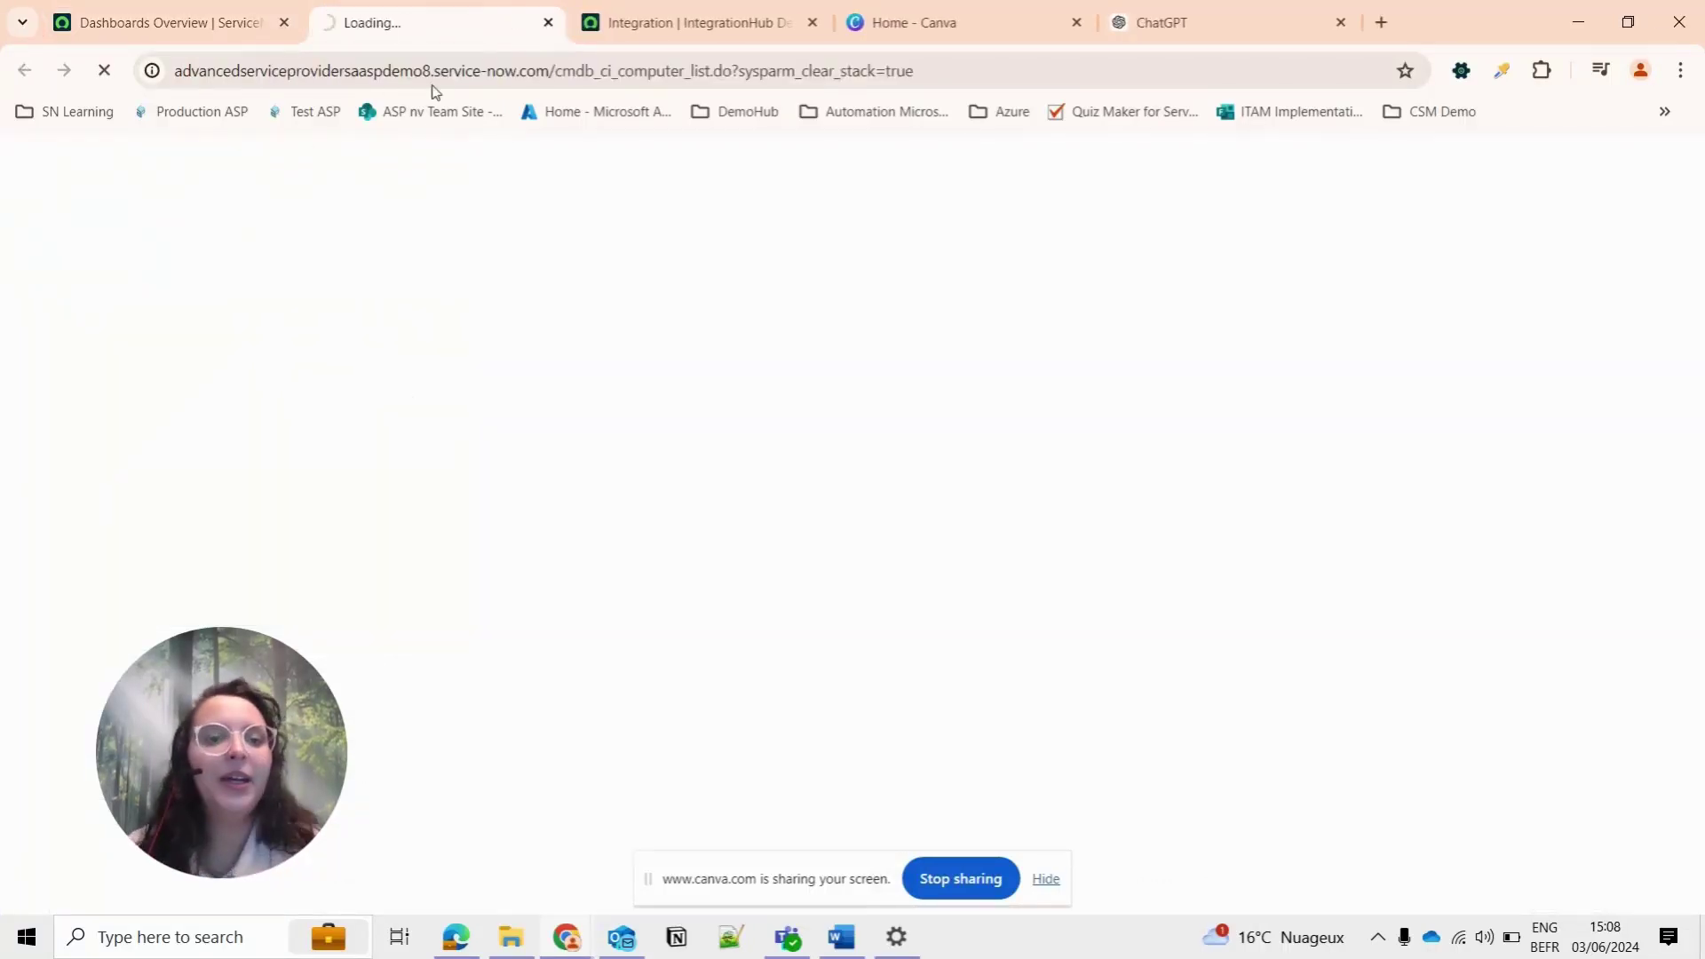